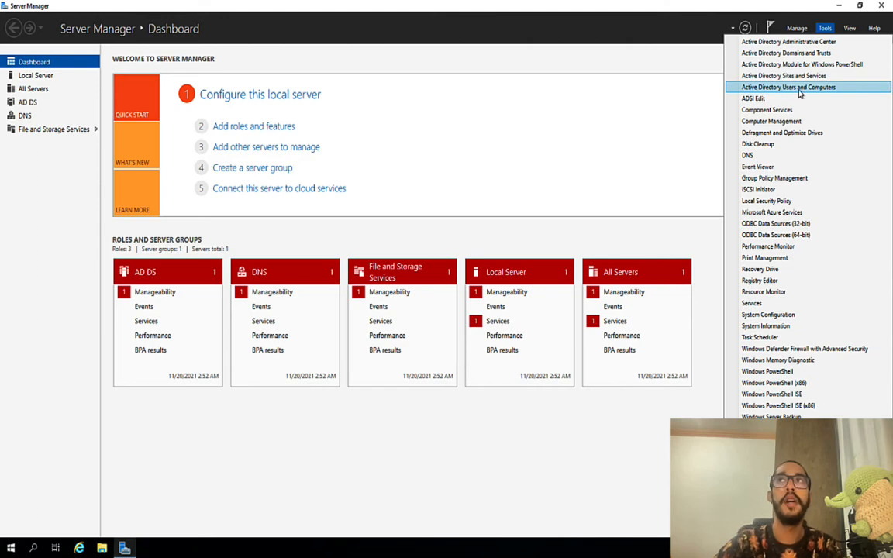
Step: Launch Active Directory Users and Computers maximized, expand the domain and widen the tree pane
{"action": "left_click", "coordinate": [805, 87]}
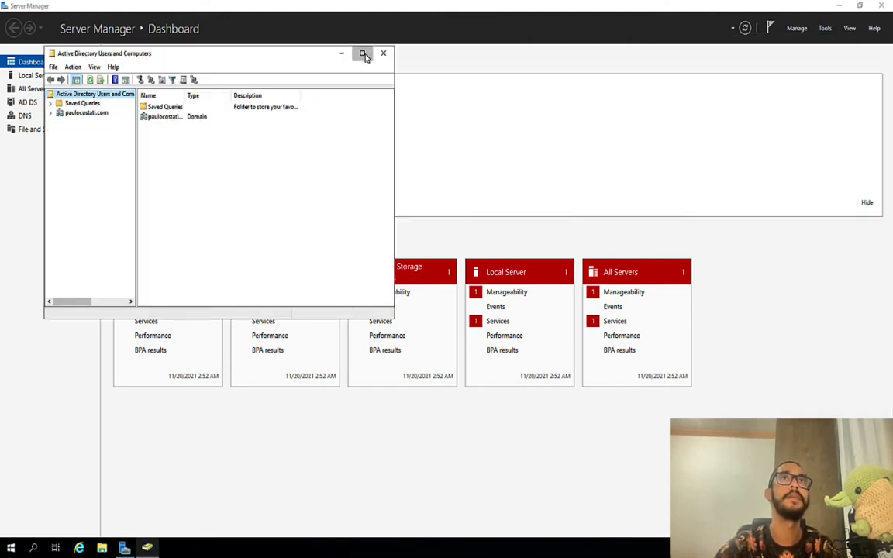
{"action": "left_click", "coordinate": [363, 52]}
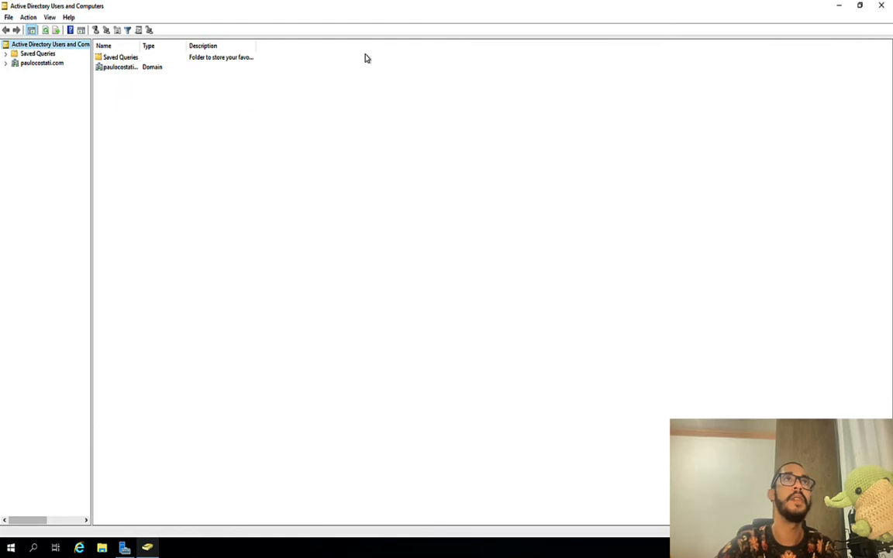
{"action": "left_click", "coordinate": [6, 63]}
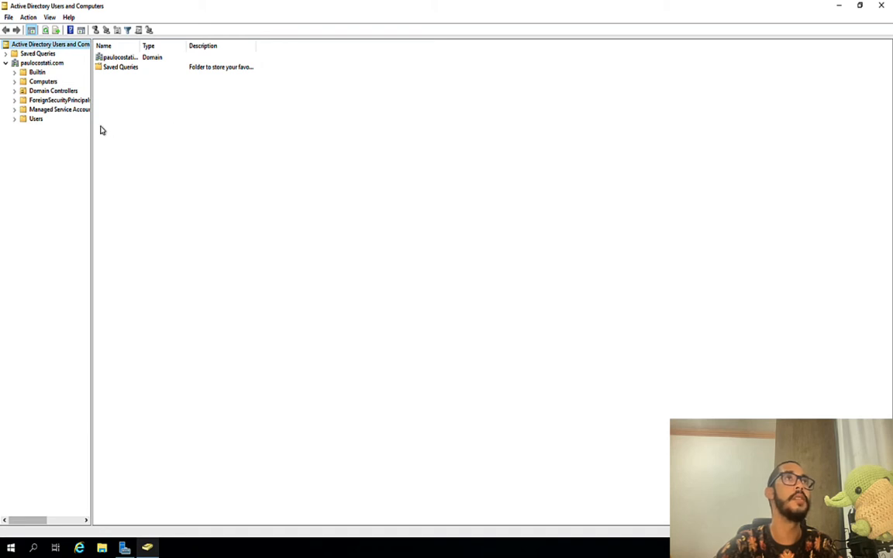
{"action": "left_click_drag", "start_coordinate": [91, 126], "coordinate": [185, 133]}
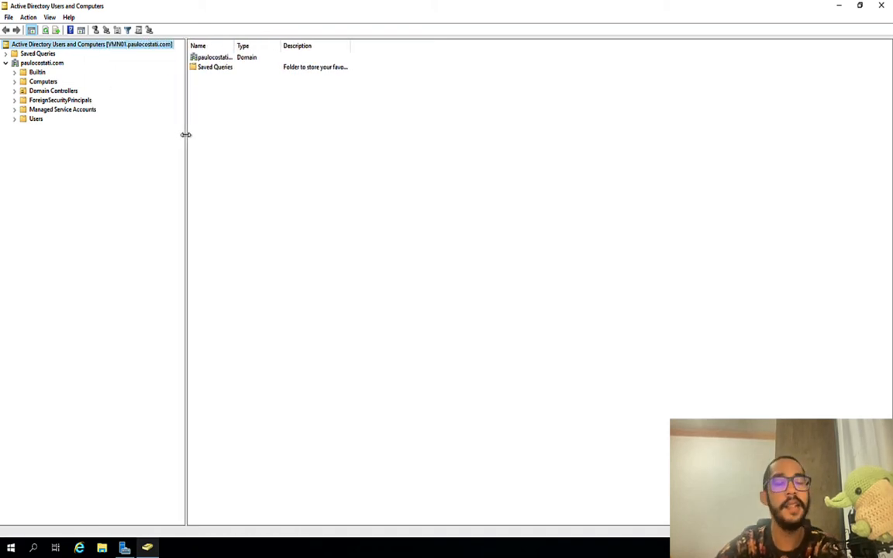
Step: Browse the Builtin, Computers, Domain Controllers and Users containers, selecting the built-in admin account
{"action": "left_click", "coordinate": [36, 72]}
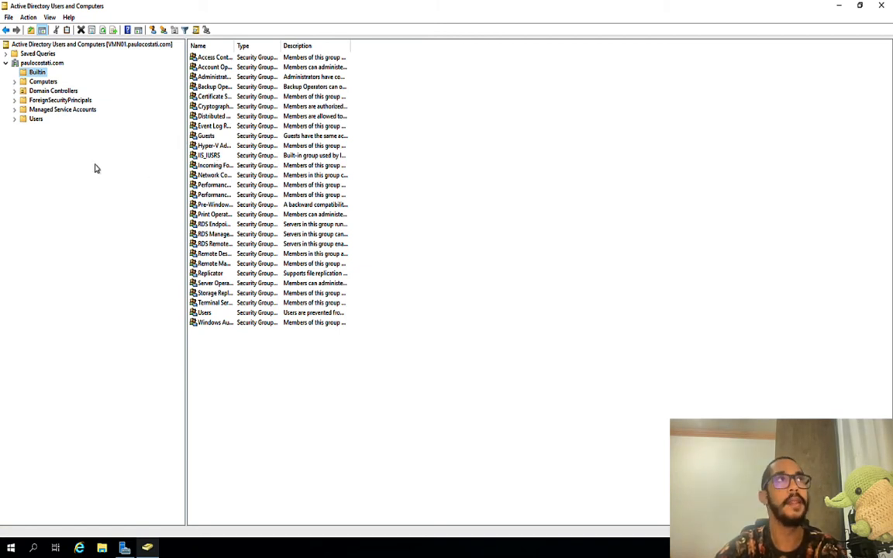
{"action": "left_click", "coordinate": [40, 81]}
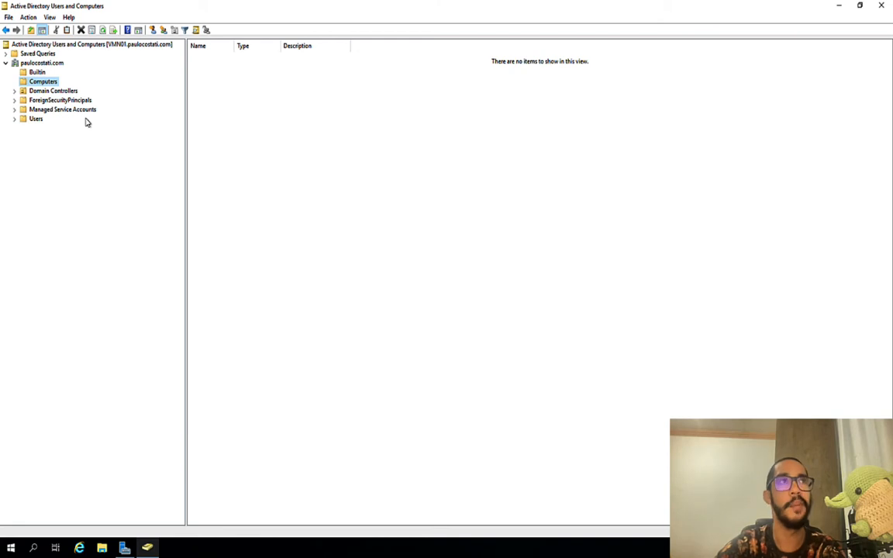
{"action": "left_click", "coordinate": [64, 92]}
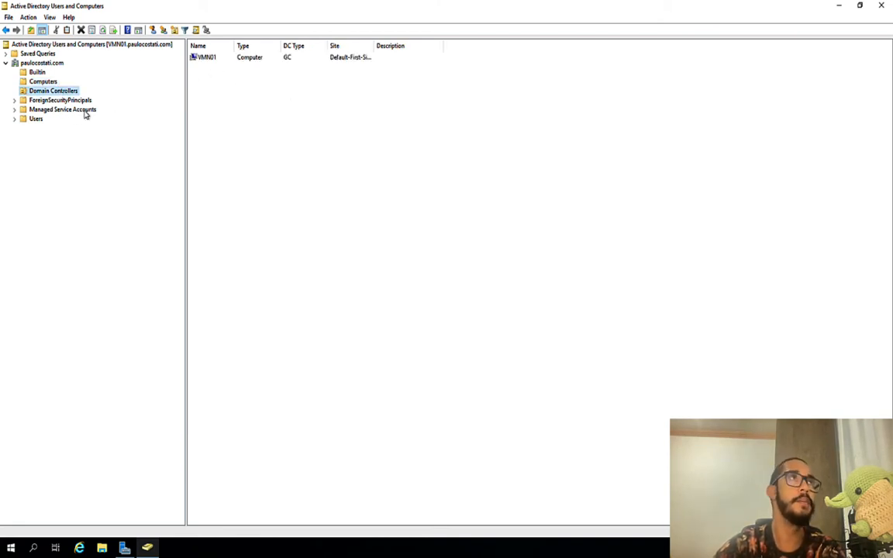
{"action": "left_click", "coordinate": [33, 119]}
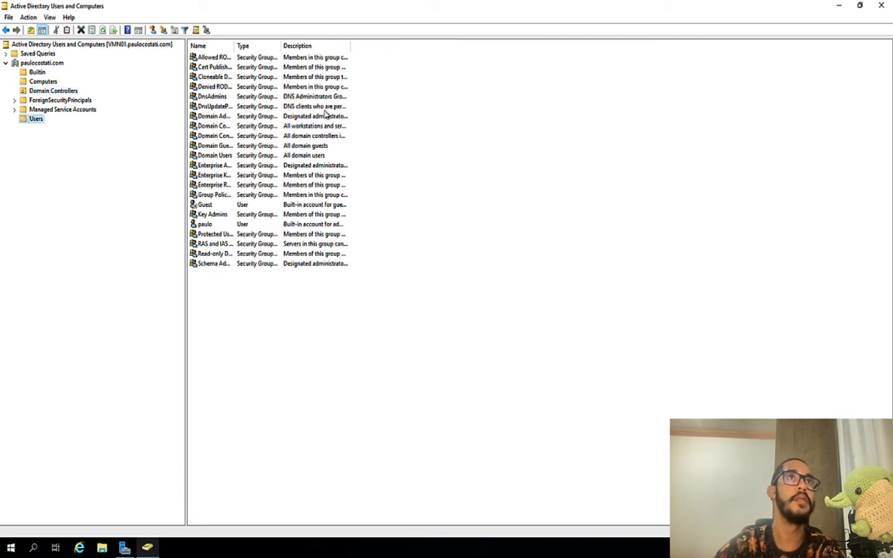
{"action": "left_click", "coordinate": [206, 224]}
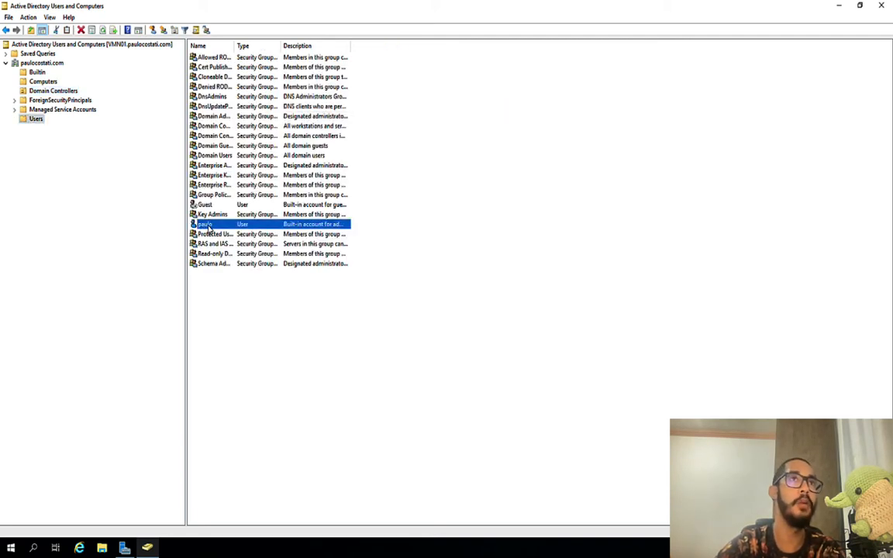
{"action": "left_click", "coordinate": [135, 187]}
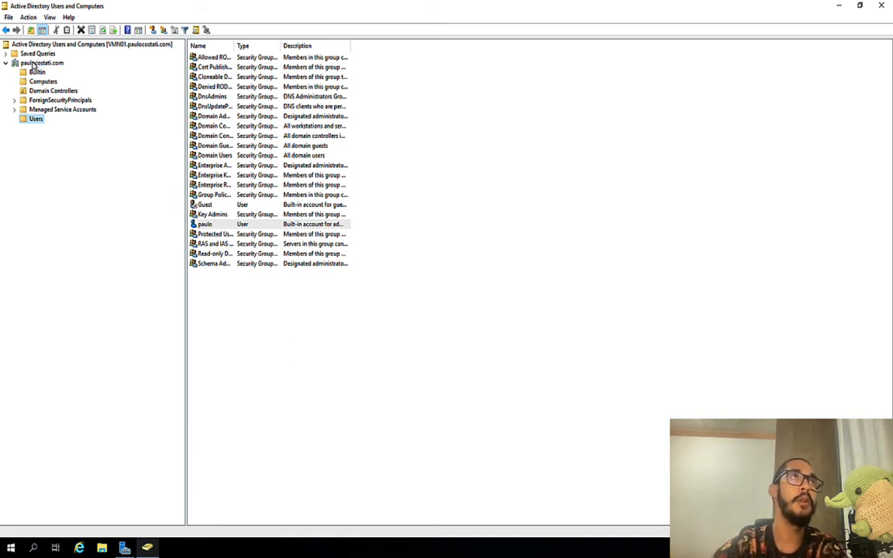
Step: Create a top-level organizational unit under the domain, named with a person's name plus 'TI'
{"action": "right_click", "coordinate": [35, 65]}
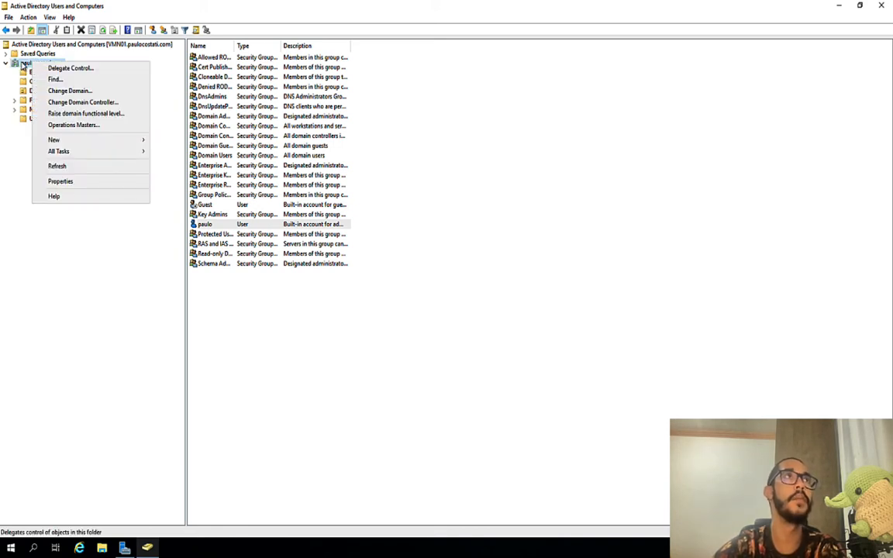
{"action": "mouse_move", "coordinate": [53, 139]}
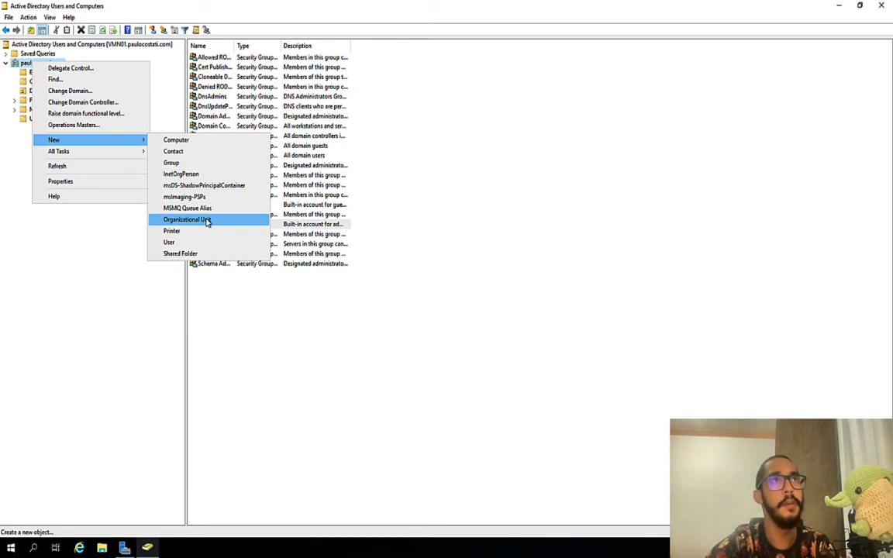
{"action": "left_click", "coordinate": [208, 221]}
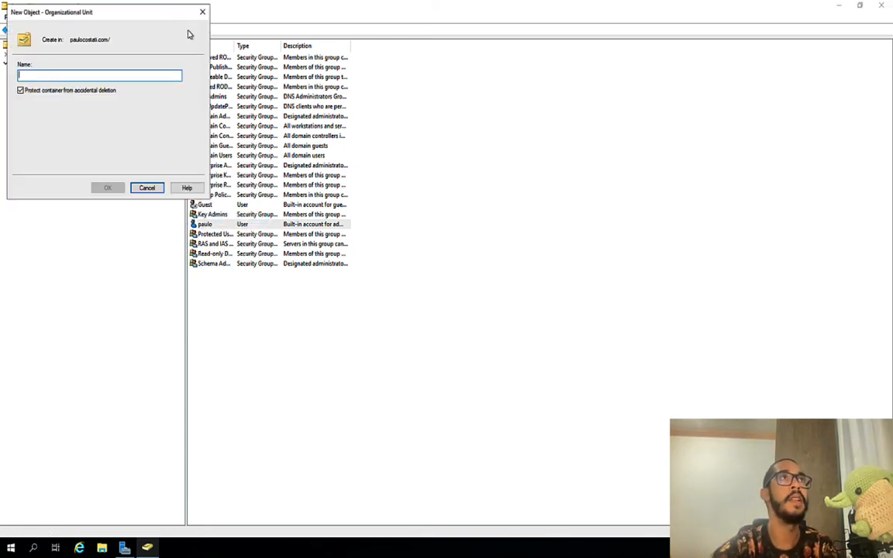
{"action": "left_click_drag", "start_coordinate": [161, 19], "coordinate": [481, 140]}
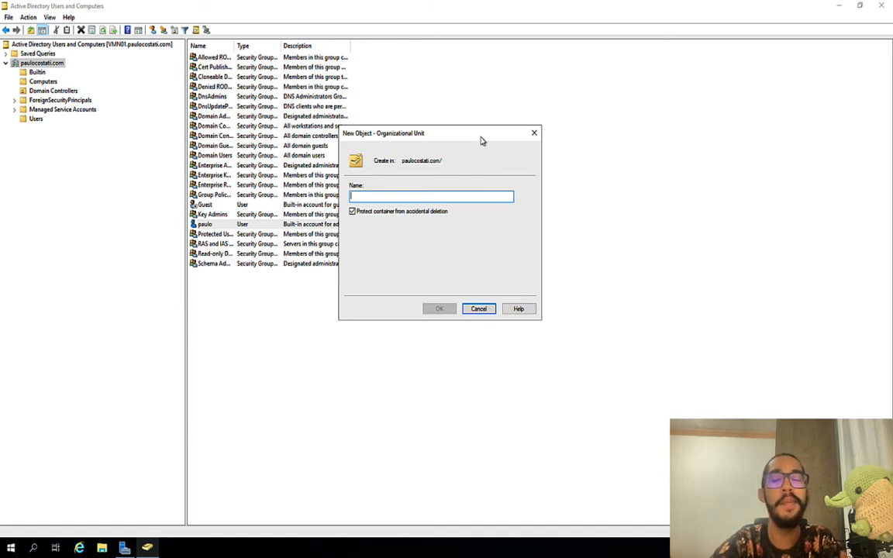
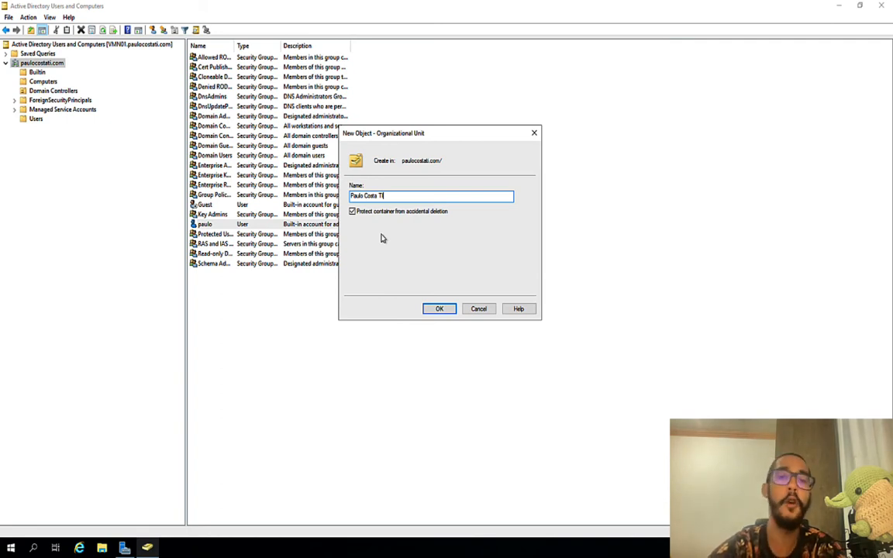
{"action": "left_click", "coordinate": [452, 308]}
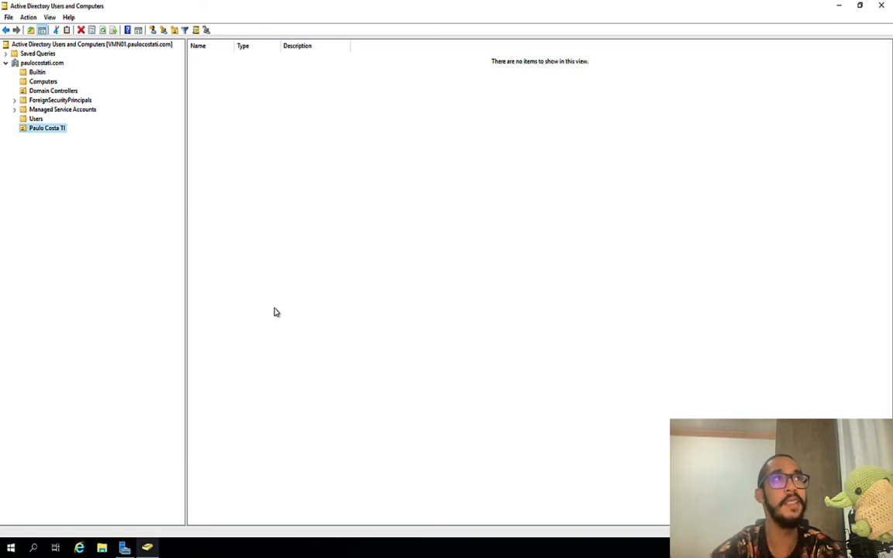
{"action": "left_click", "coordinate": [62, 129]}
{"action": "key", "text": "Return"}
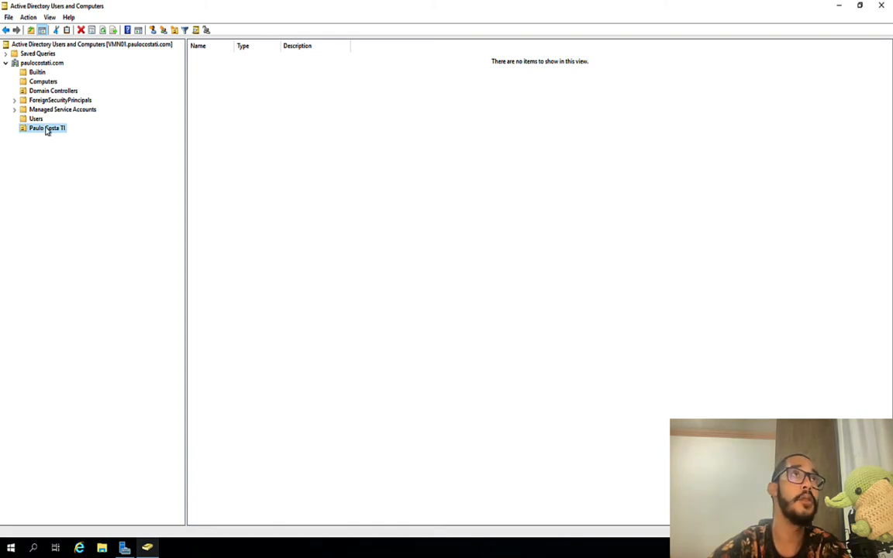
{"action": "right_click", "coordinate": [45, 131]}
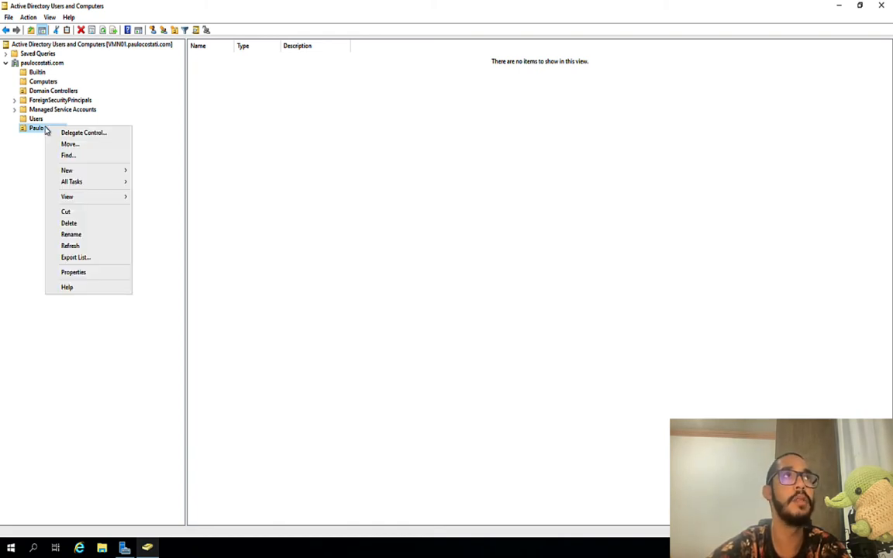
{"action": "mouse_move", "coordinate": [71, 174]}
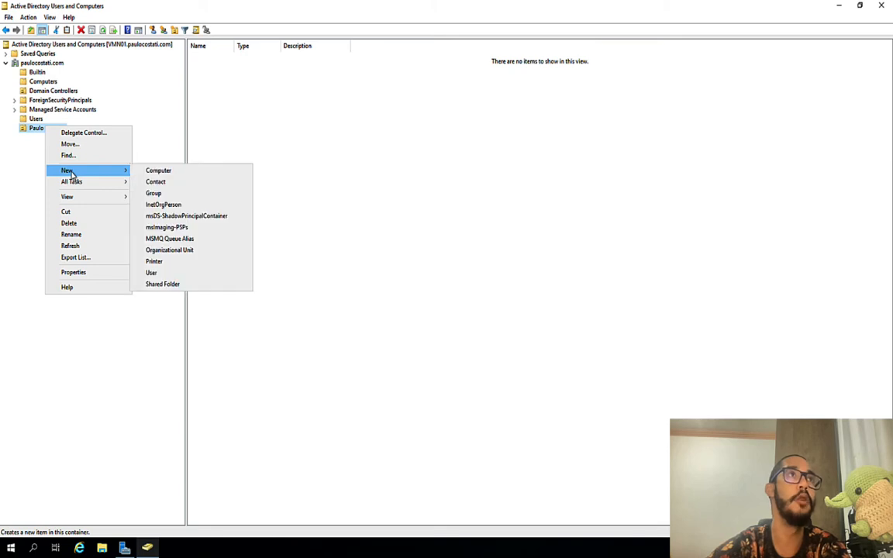
{"action": "left_click", "coordinate": [166, 124]}
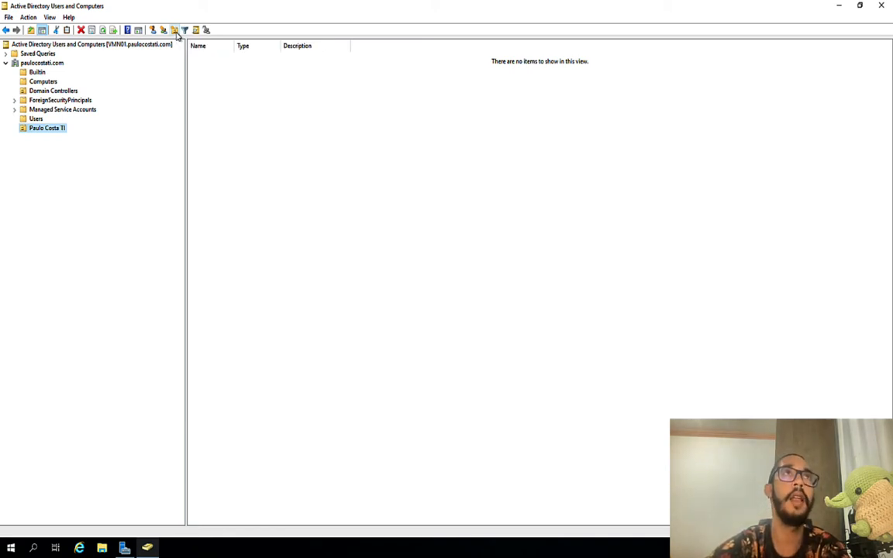
Step: Create the VENDAS unit inside the top-level organizational unit
{"action": "left_click", "coordinate": [175, 30]}
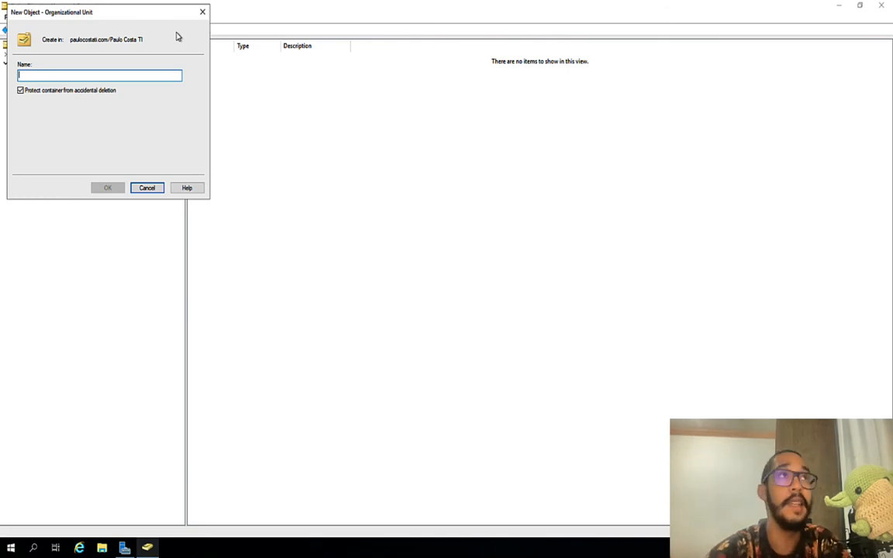
{"action": "type", "text": "VENDAS"}
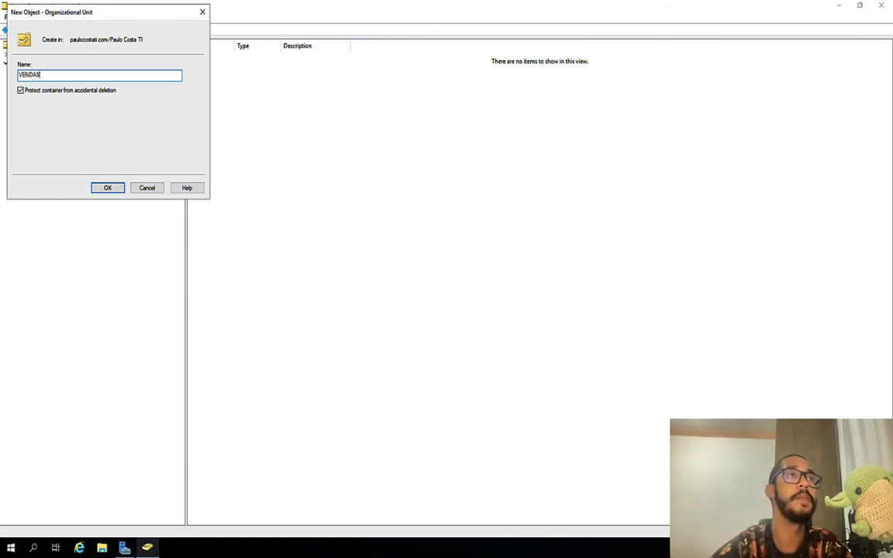
{"action": "key", "text": "Return"}
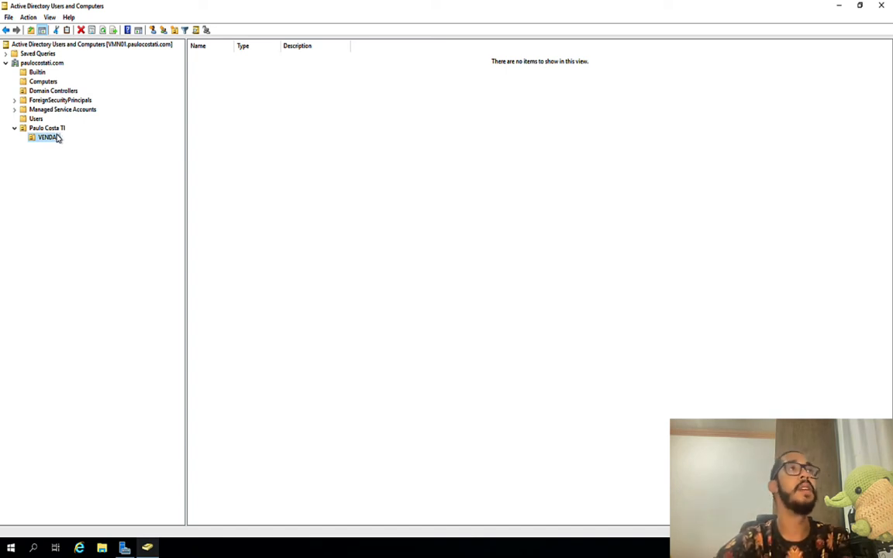
{"action": "left_click", "coordinate": [59, 128]}
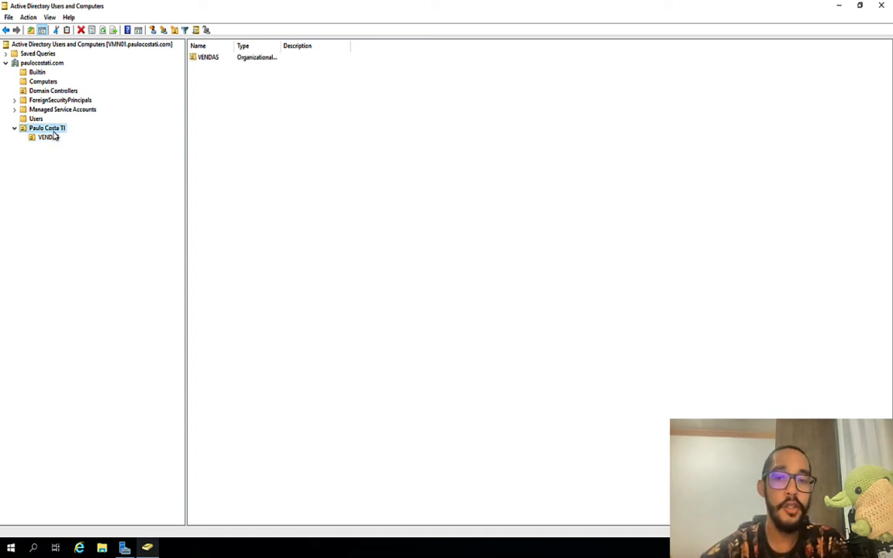
Step: Add TI and DIRETORIA units beside VENDAS, then check each of the three
{"action": "left_click", "coordinate": [174, 31]}
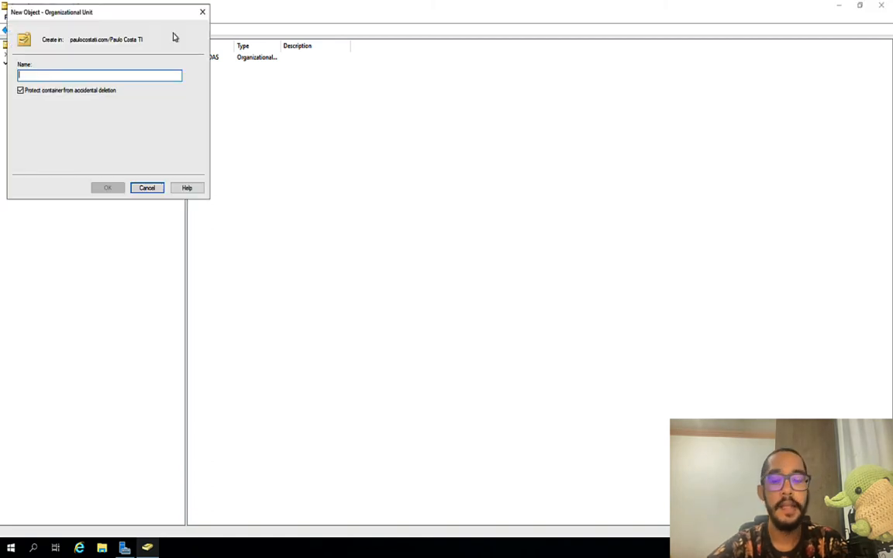
{"action": "type", "text": "F"}
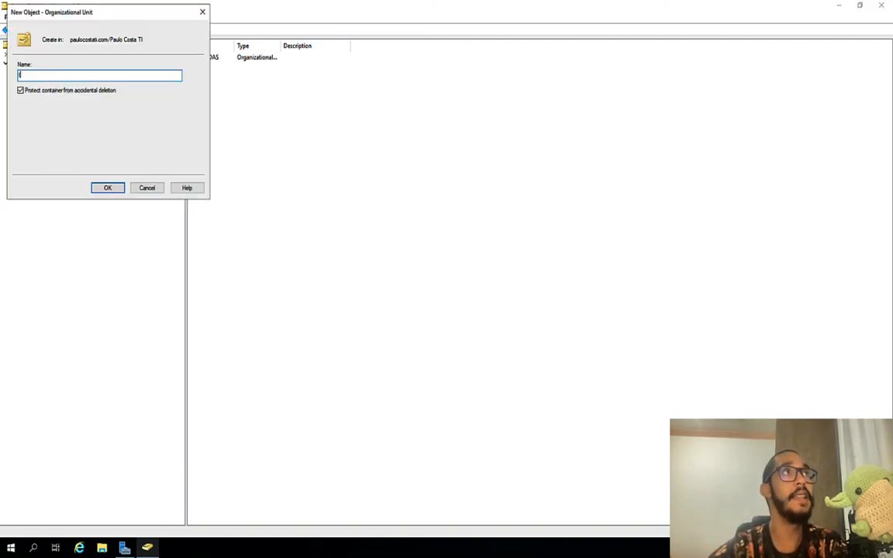
{"action": "key", "text": "BackSpace"}
{"action": "type", "text": "TI"}
{"action": "key", "text": "Return"}
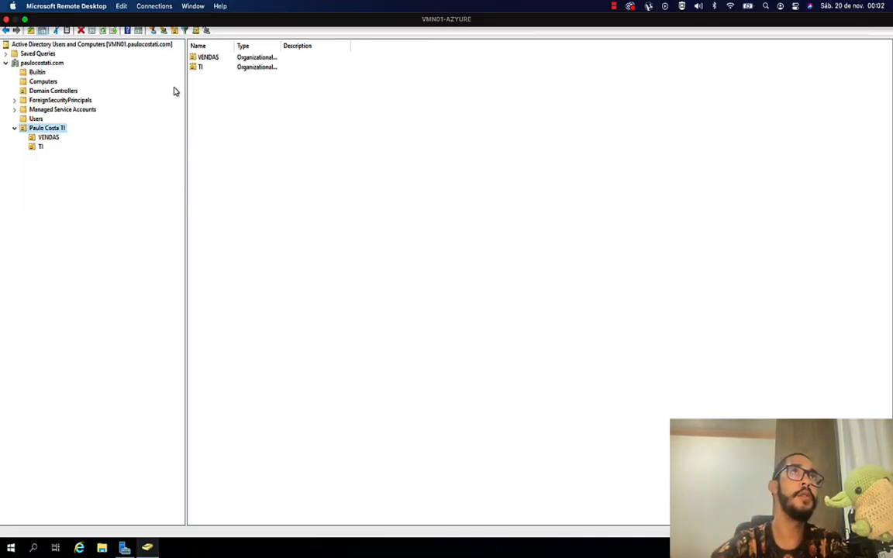
{"action": "left_click", "coordinate": [174, 31]}
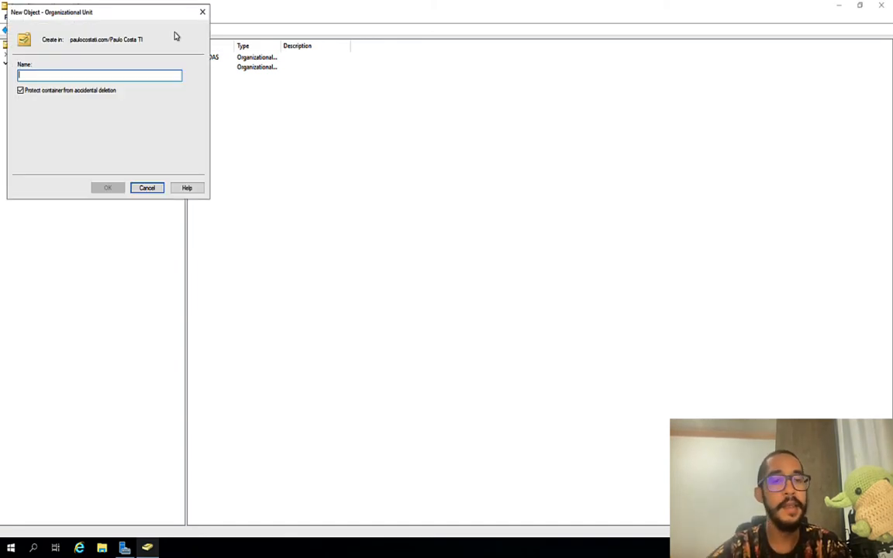
{"action": "type", "text": "DI"}
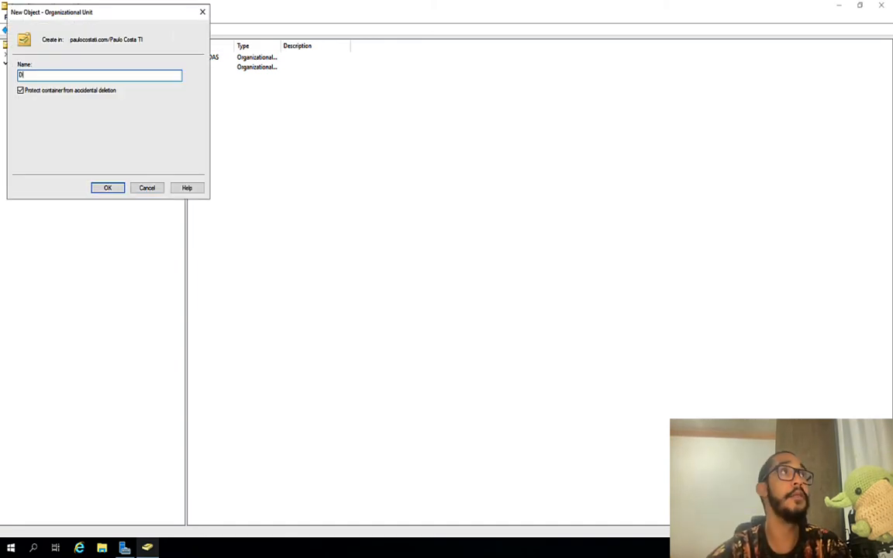
{"action": "type", "text": "RETORIA"}
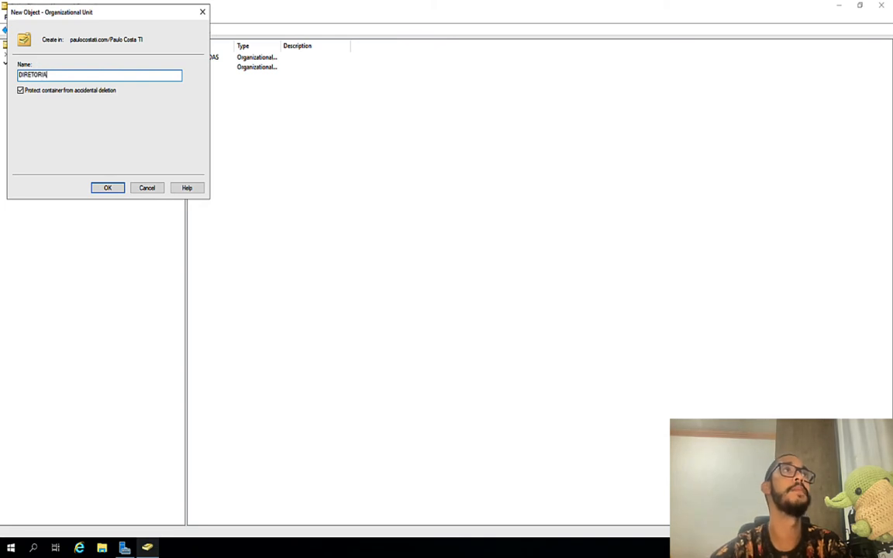
{"action": "key", "text": "Return"}
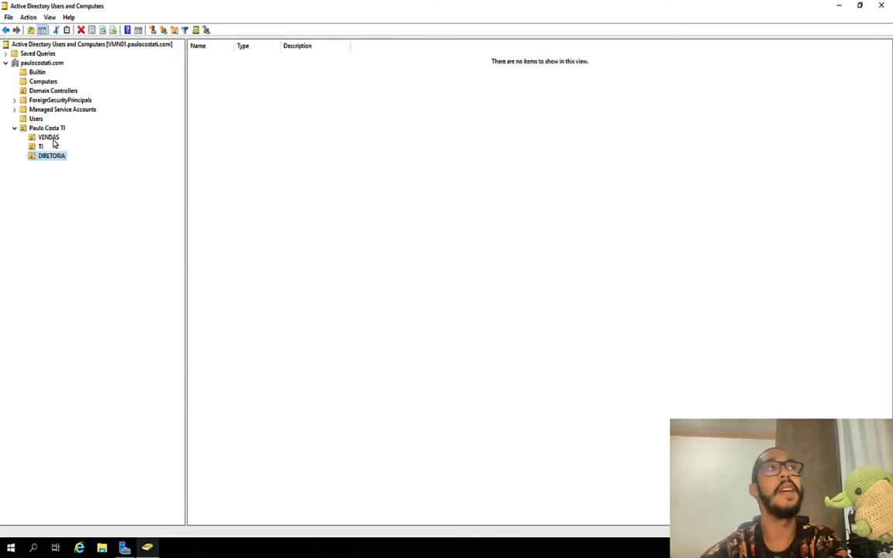
{"action": "left_click", "coordinate": [49, 137]}
{"action": "left_click", "coordinate": [39, 147]}
{"action": "left_click", "coordinate": [49, 155]}
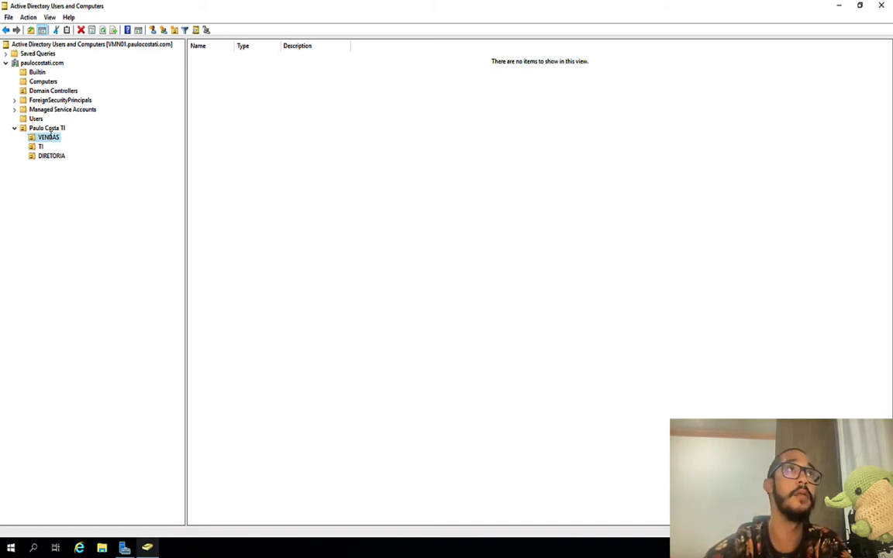
Step: Open the New Organizational Unit form with VENDAS as the parent
{"action": "left_click", "coordinate": [174, 30]}
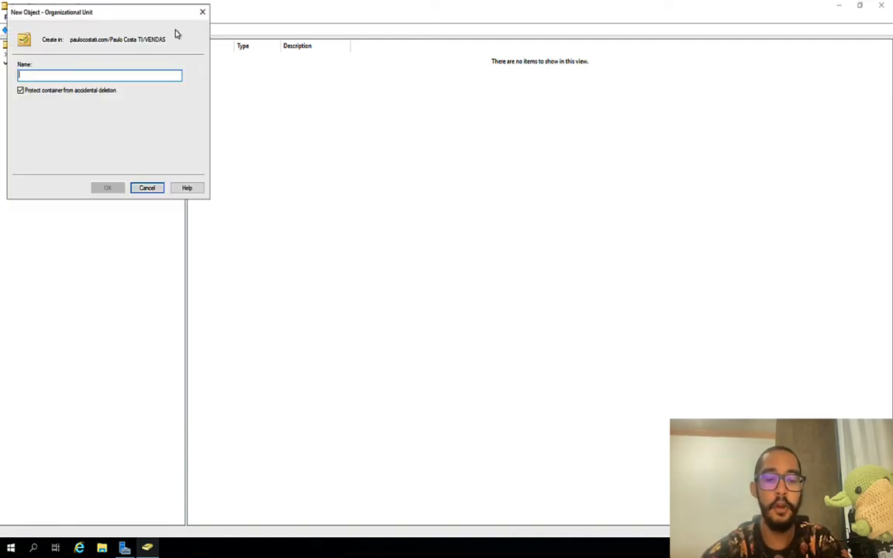
Step: Create the Computadores unit inside VENDAS
{"action": "type", "text": "cOMP"}
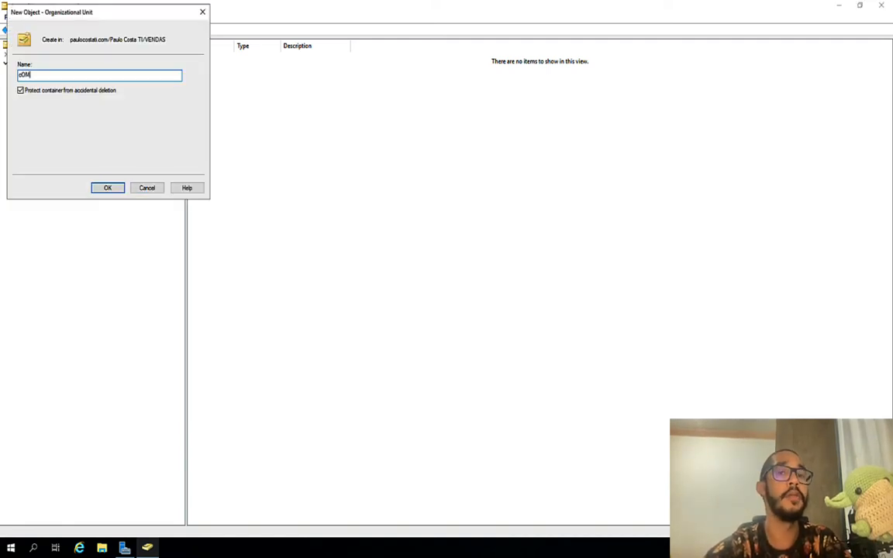
{"action": "key", "text": "BackSpace"}
{"action": "key", "text": "BackSpace"}
{"action": "key", "text": "BackSpace"}
{"action": "key", "text": "BackSpace"}
{"action": "type", "text": "Co"}
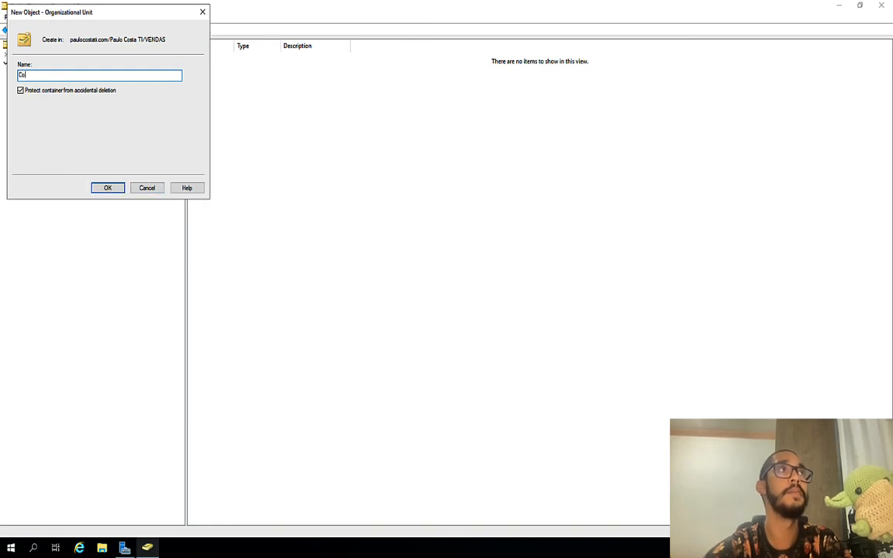
{"action": "type", "text": "mputadores"}
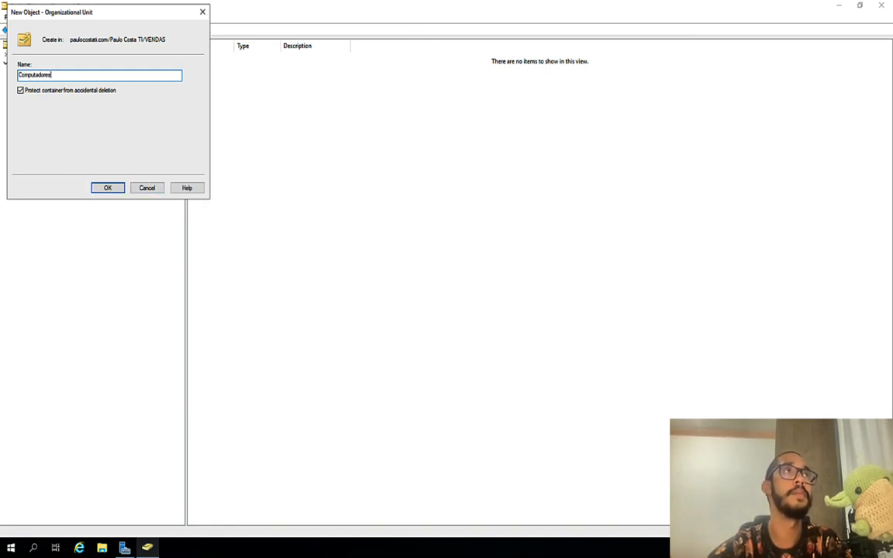
{"action": "key", "text": "Return"}
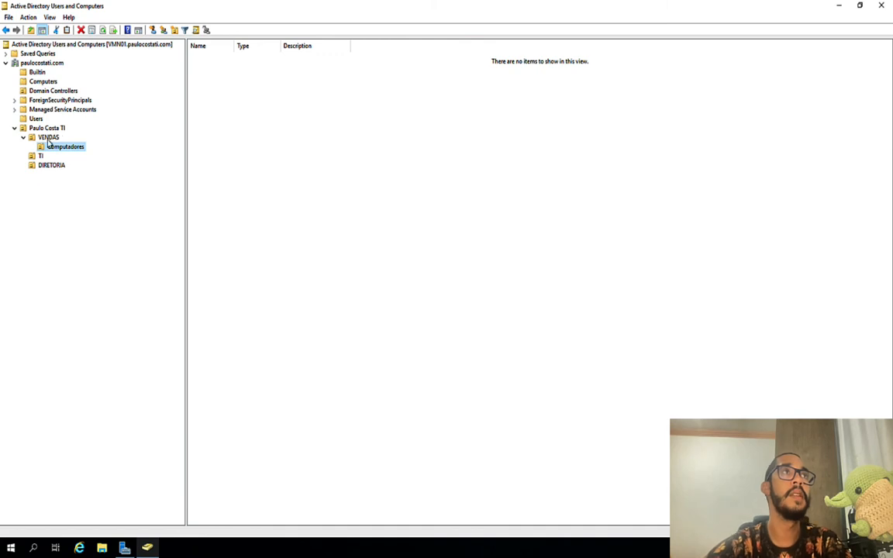
{"action": "left_click", "coordinate": [47, 137]}
Step: Add Usuarios and Grupos units inside VENDAS, then select TI
{"action": "left_click", "coordinate": [174, 30]}
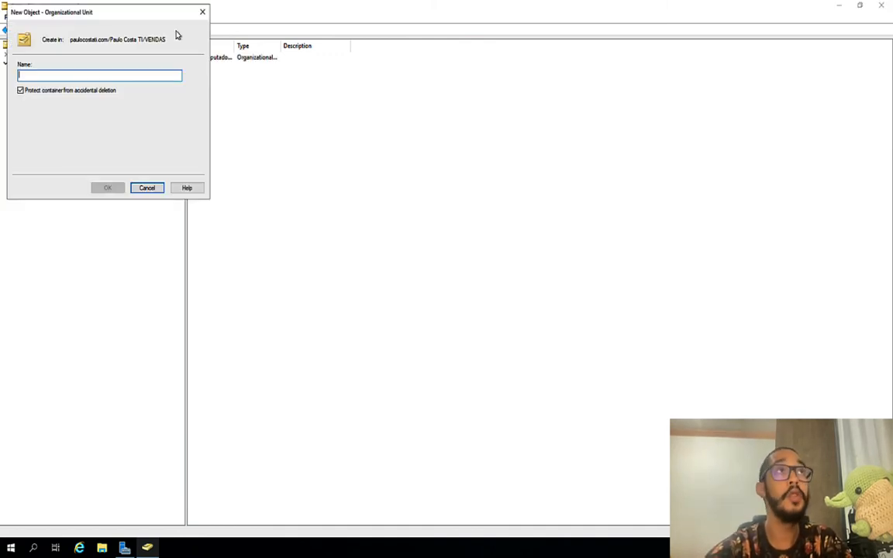
{"action": "type", "text": "Usuarios"}
{"action": "key", "text": "Return"}
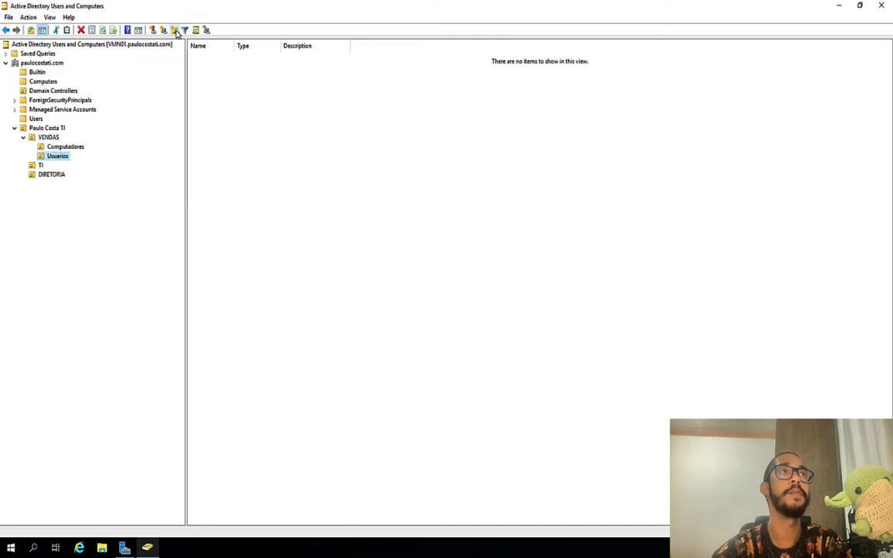
{"action": "left_click", "coordinate": [50, 138]}
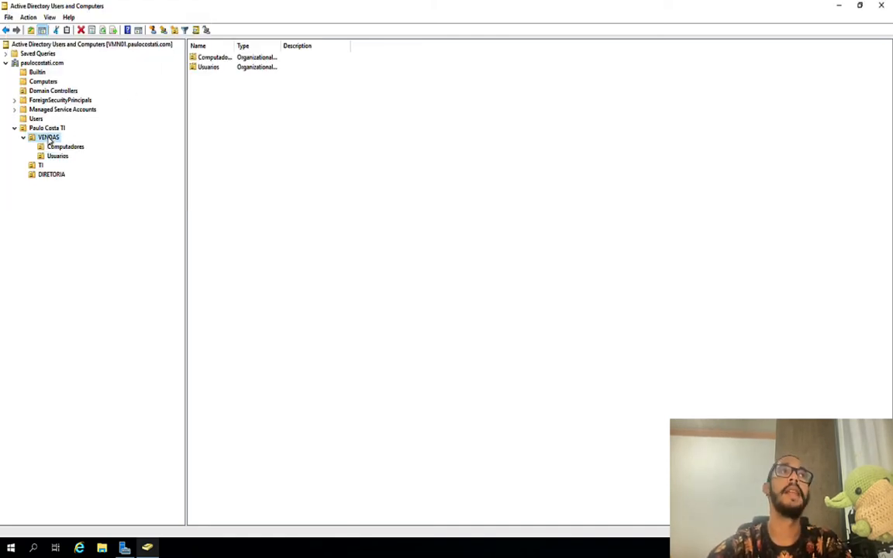
{"action": "left_click", "coordinate": [175, 30]}
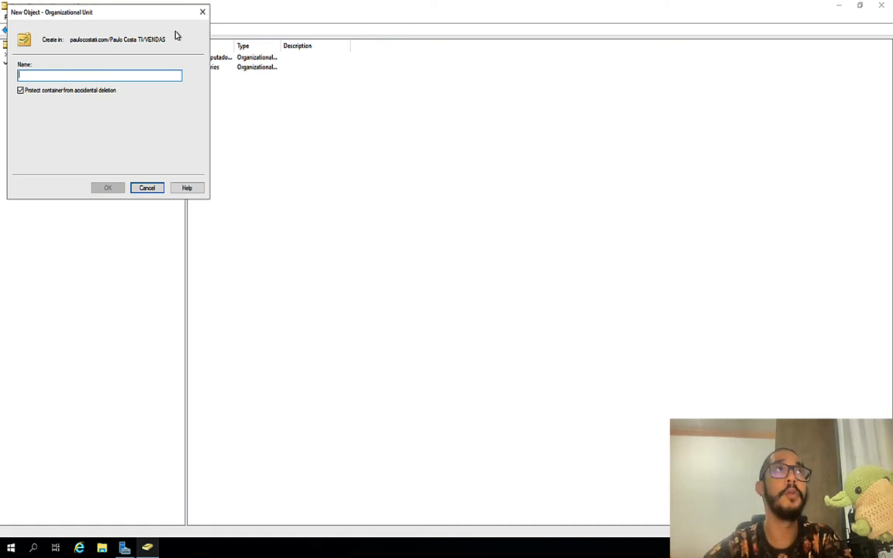
{"action": "type", "text": "Grupos"}
{"action": "key", "text": "Return"}
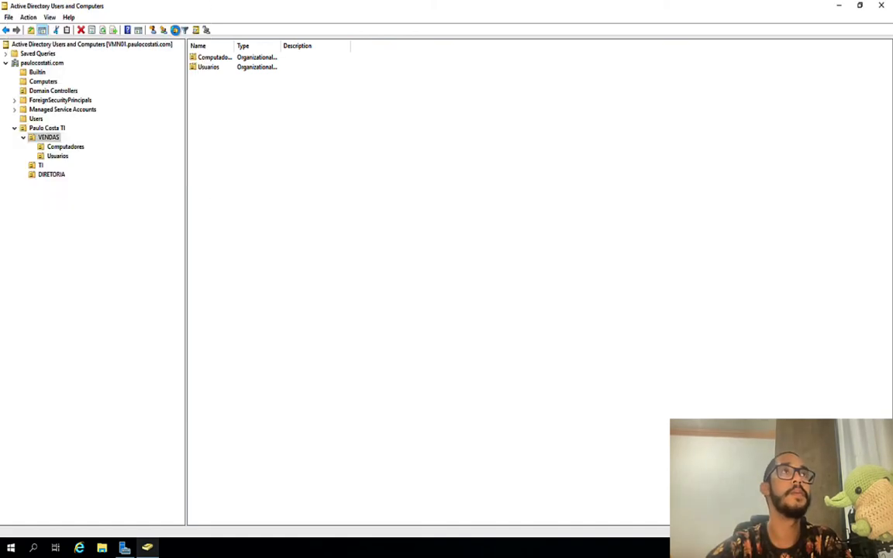
{"action": "left_click", "coordinate": [42, 174]}
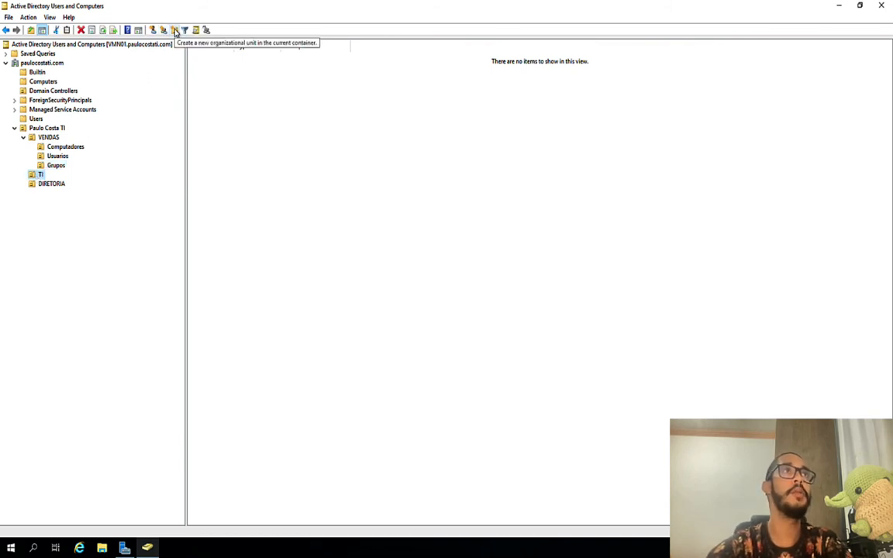
Step: Add Computadores, Usuarios and Grupos units under TI, then select DIRETORIA
{"action": "left_click", "coordinate": [175, 31]}
{"action": "type", "text": "C"}
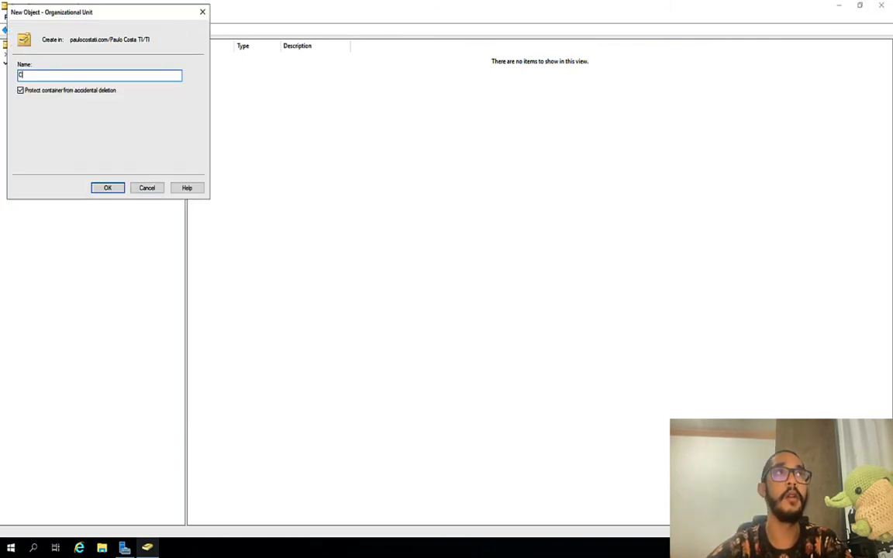
{"action": "type", "text": "omputadores"}
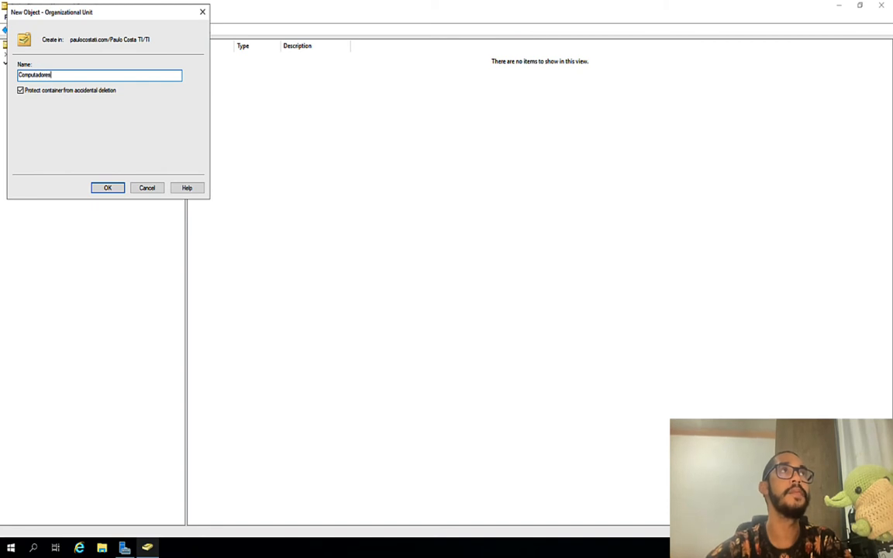
{"action": "key", "text": "Return"}
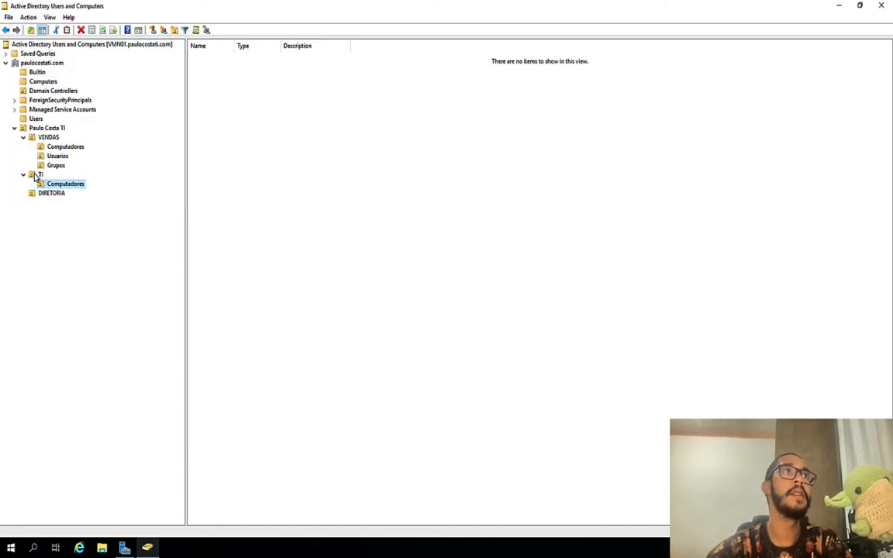
{"action": "left_click", "coordinate": [38, 175]}
{"action": "left_click", "coordinate": [172, 29]}
{"action": "type", "text": "Usuarios"}
{"action": "key", "text": "Return"}
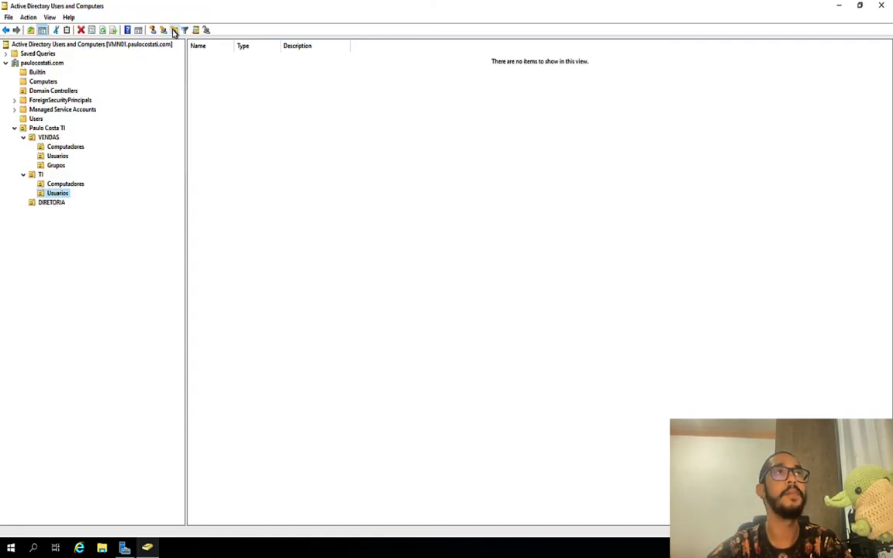
{"action": "left_click", "coordinate": [40, 174]}
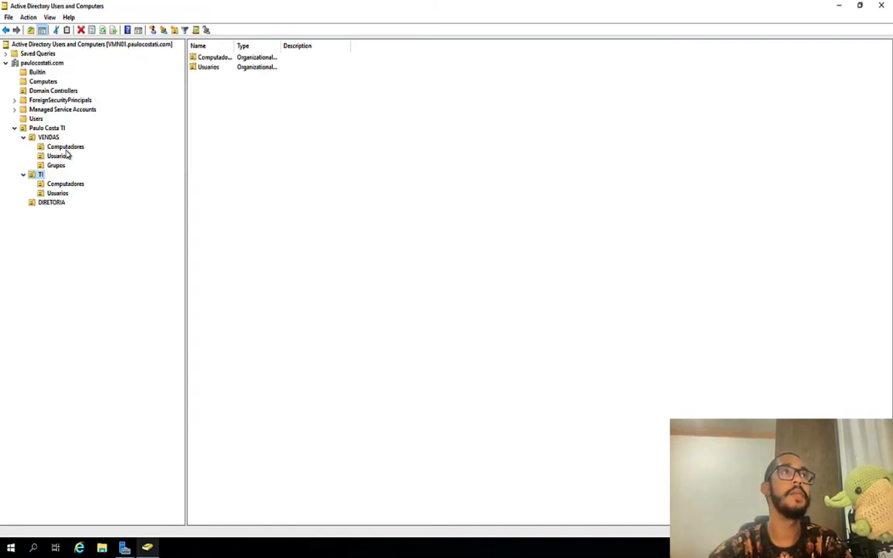
{"action": "left_click", "coordinate": [172, 29]}
{"action": "type", "text": "Grupos"}
{"action": "key", "text": "Return"}
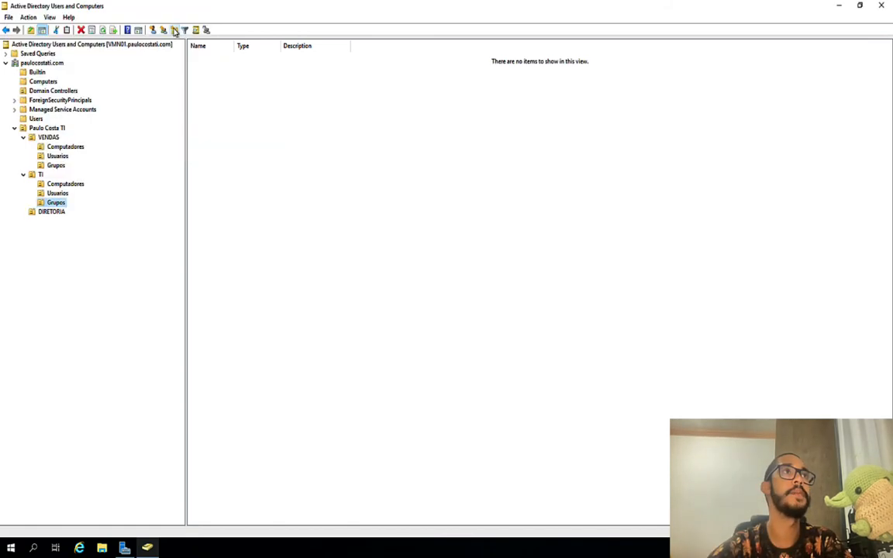
{"action": "left_click", "coordinate": [53, 214]}
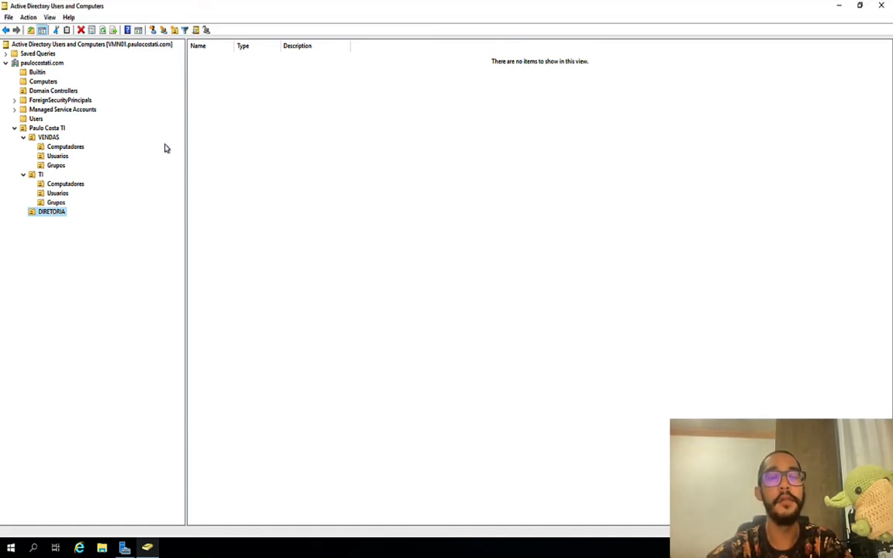
Step: Create Computadores and Usuarios units in DIRETORIA, leaving Usuarios unprotected from accidental deletion
{"action": "left_click", "coordinate": [158, 29]}
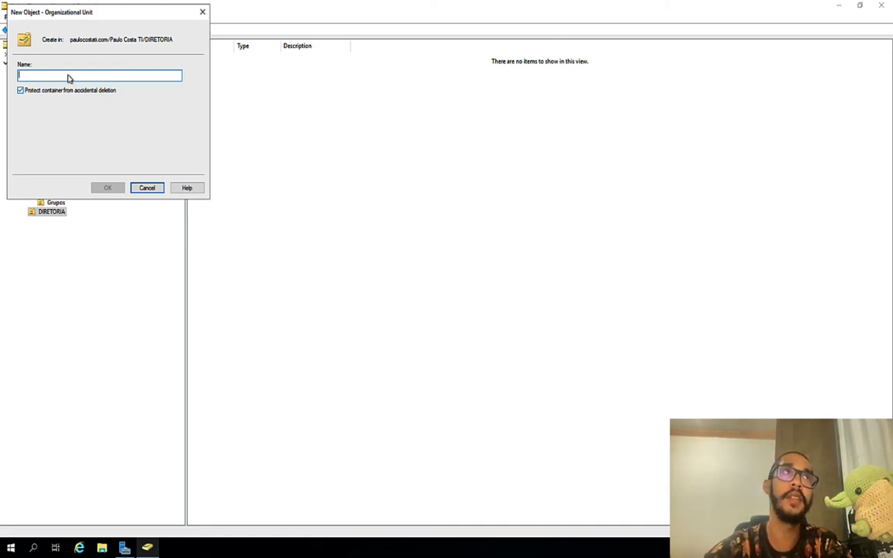
{"action": "type", "text": "Computadores"}
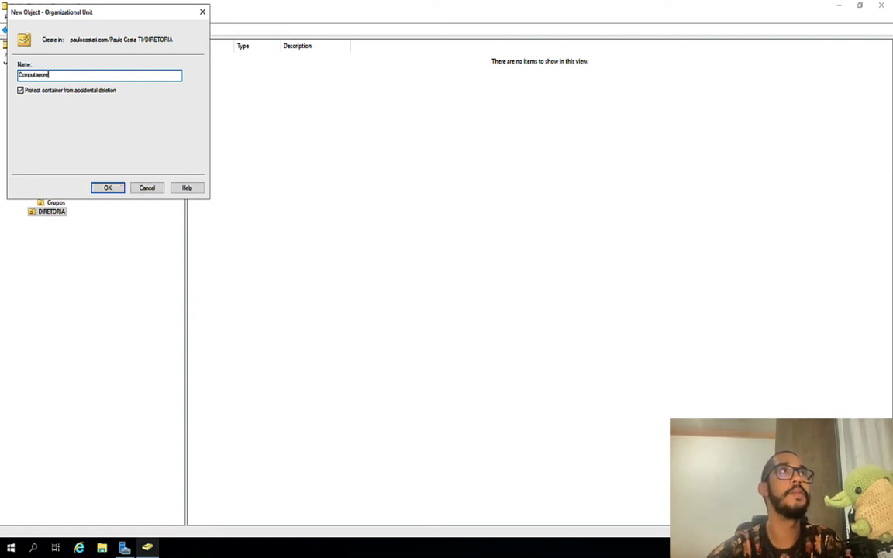
{"action": "left_click", "coordinate": [109, 187]}
{"action": "left_click", "coordinate": [174, 34]}
{"action": "type", "text": "U"}
{"action": "key", "text": "BackSpace"}
{"action": "type", "text": "Usuarios"}
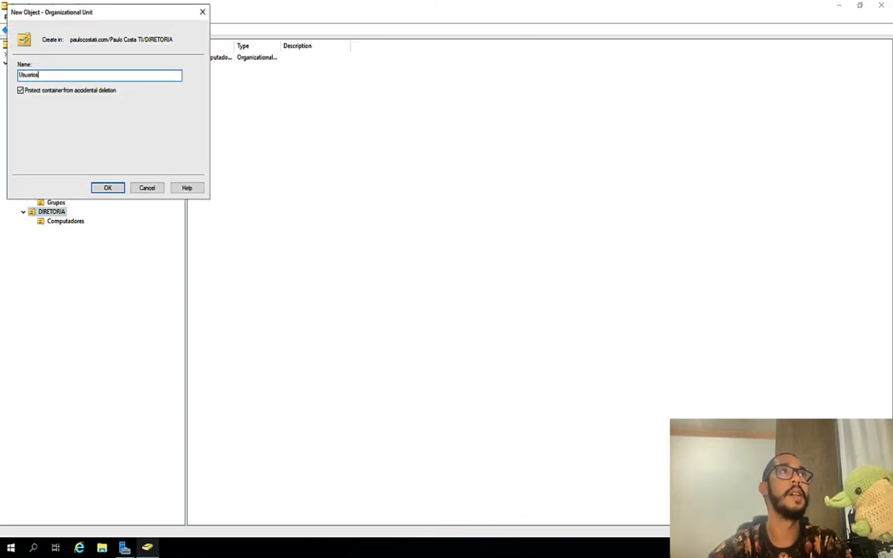
{"action": "left_click", "coordinate": [70, 92]}
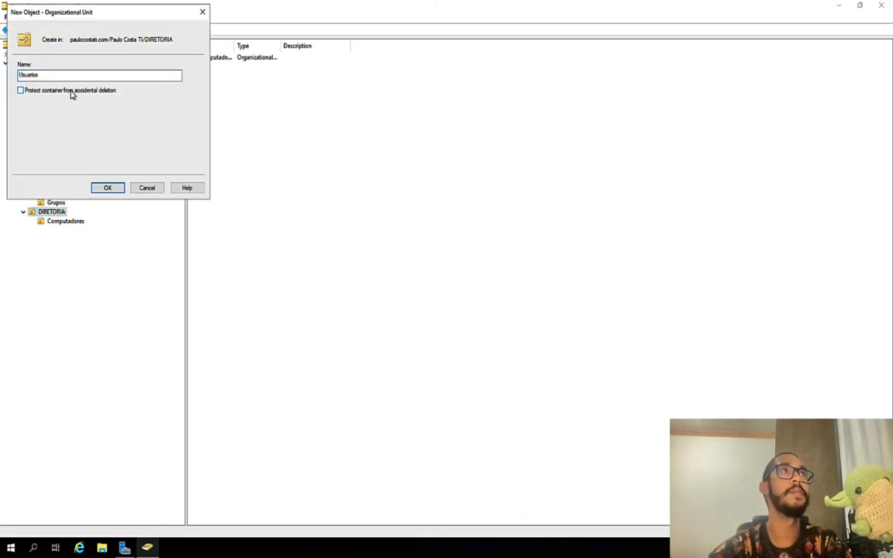
{"action": "left_click", "coordinate": [107, 188]}
Step: Add the Grupos unit to DIRETORIA
{"action": "left_click", "coordinate": [56, 213]}
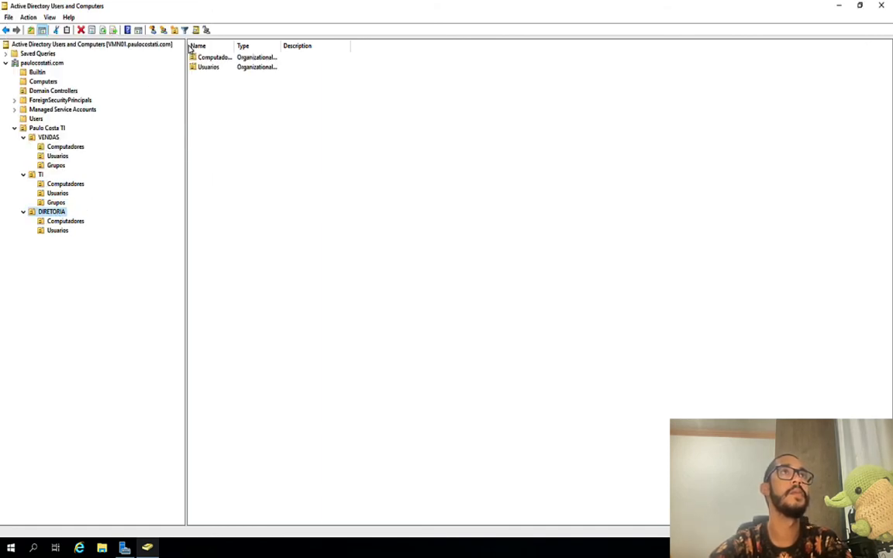
{"action": "left_click", "coordinate": [174, 31]}
{"action": "type", "text": "Grupos"}
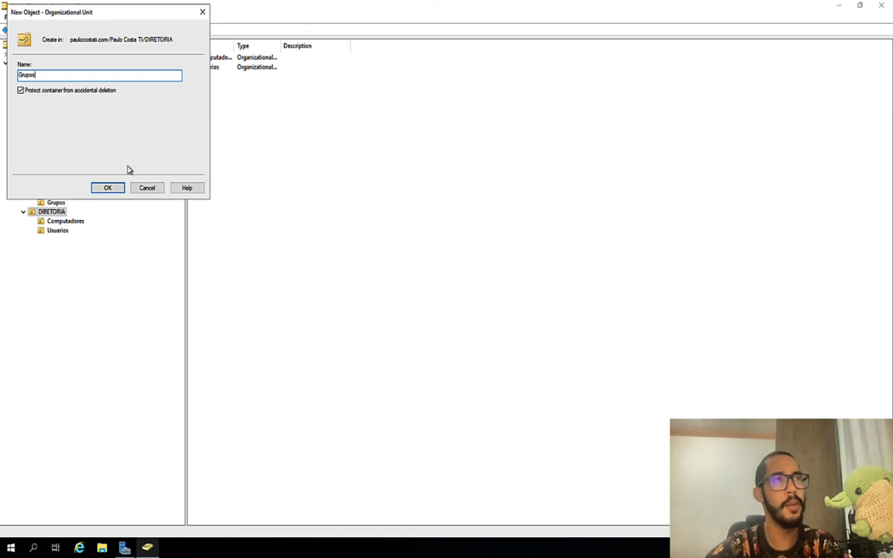
{"action": "left_click", "coordinate": [108, 188]}
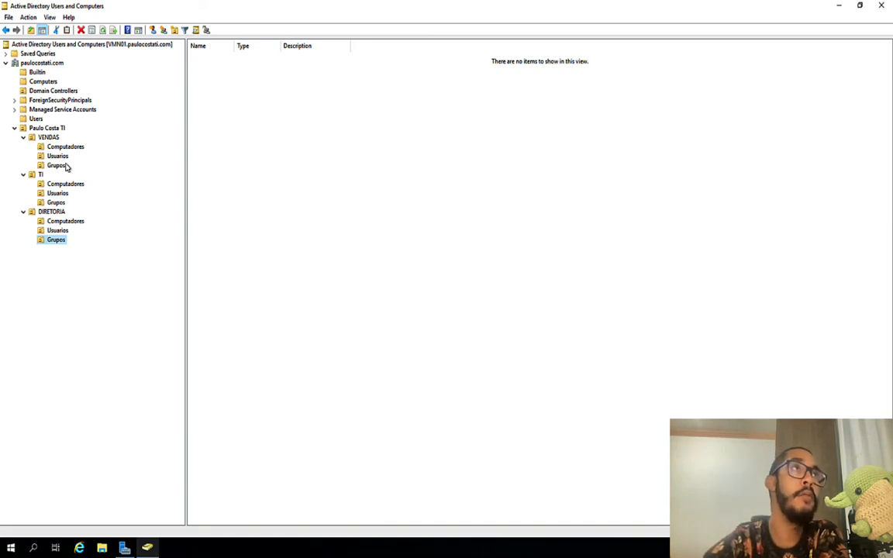
{"action": "left_click", "coordinate": [55, 129]}
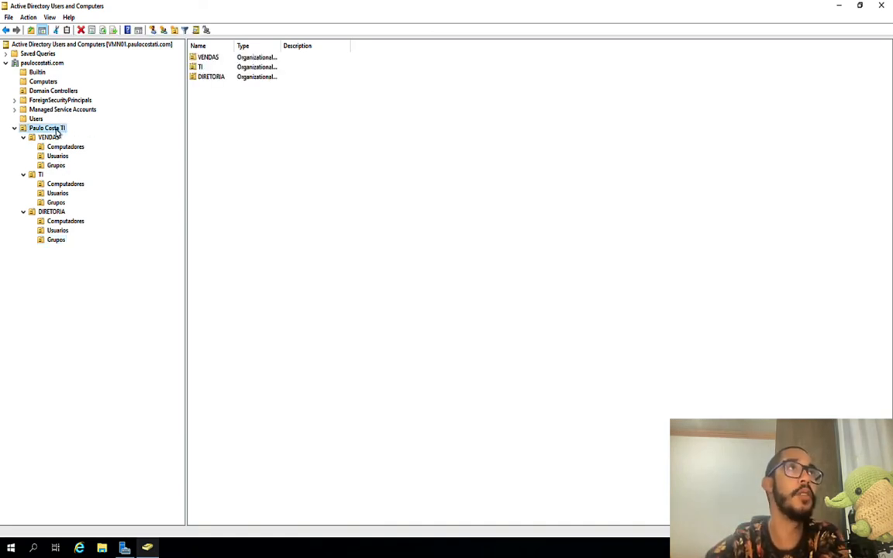
{"action": "right_click", "coordinate": [57, 132]}
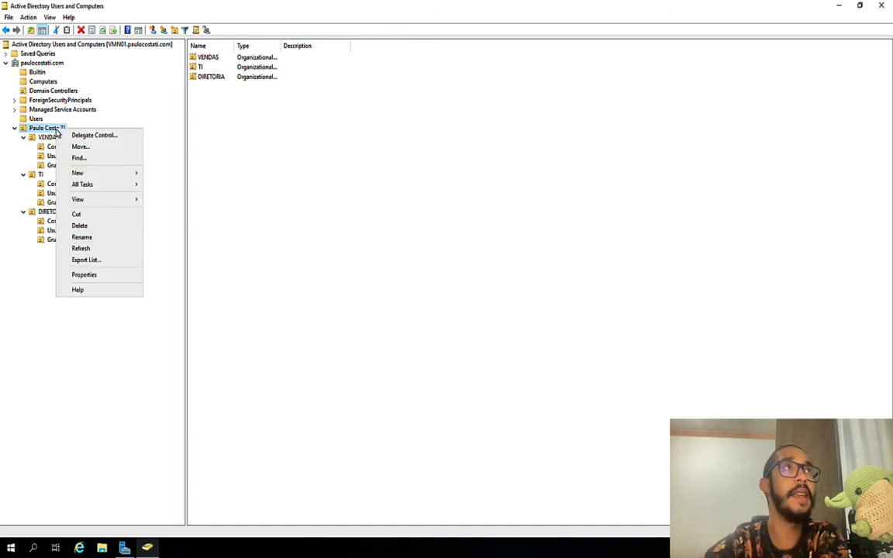
{"action": "left_click", "coordinate": [86, 227]}
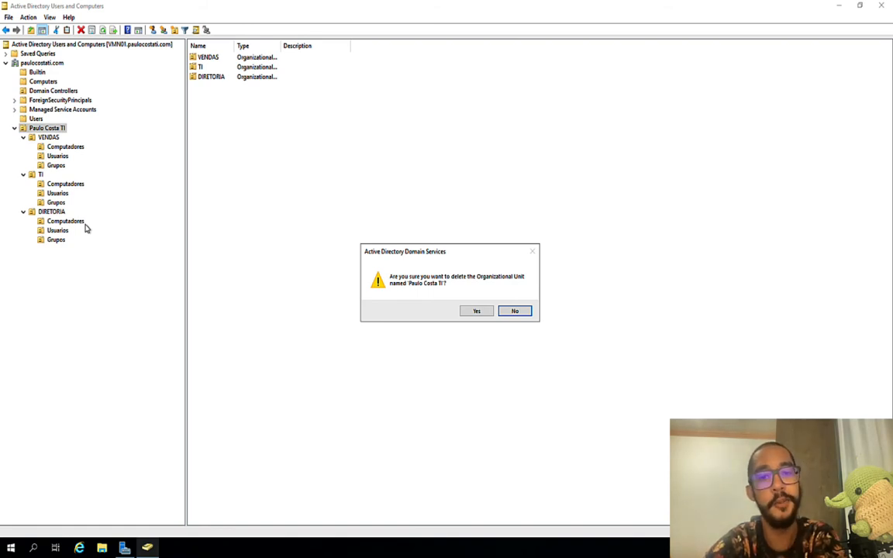
{"action": "left_click", "coordinate": [479, 311]}
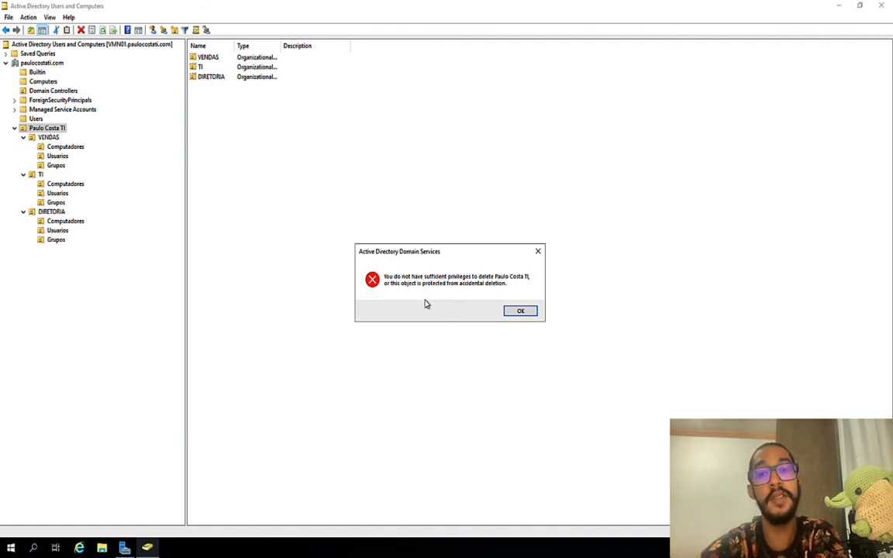
{"action": "left_click", "coordinate": [531, 312]}
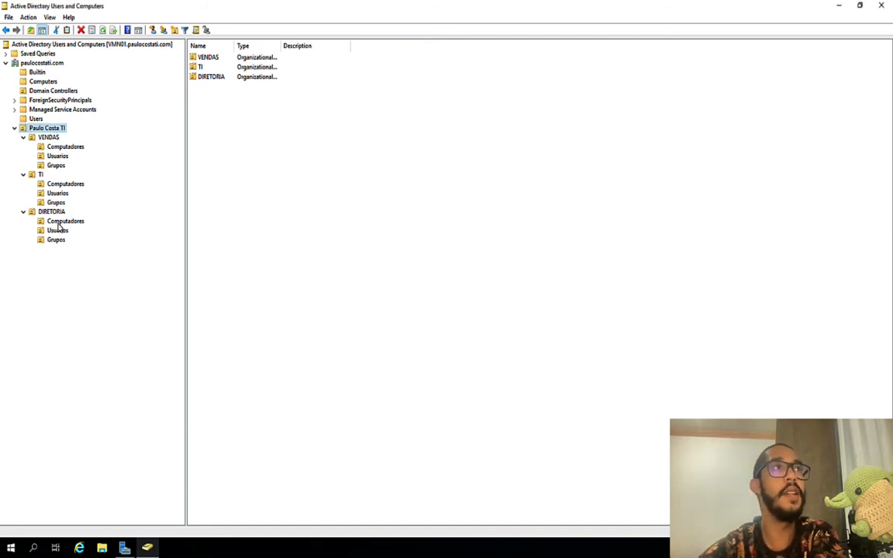
{"action": "left_click", "coordinate": [59, 223]}
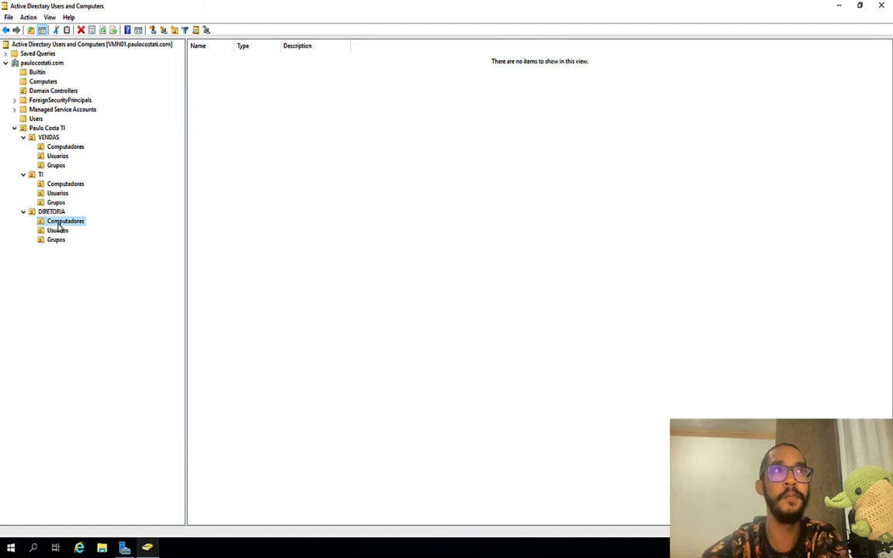
Step: Delete DIRETORIA's Computadores unit and confirm the deletion
{"action": "right_click", "coordinate": [58, 225]}
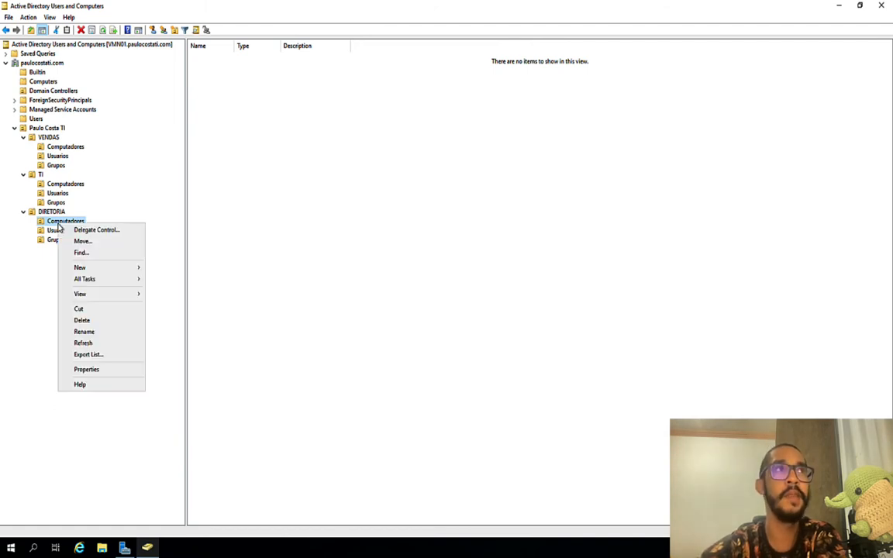
{"action": "left_click", "coordinate": [90, 323]}
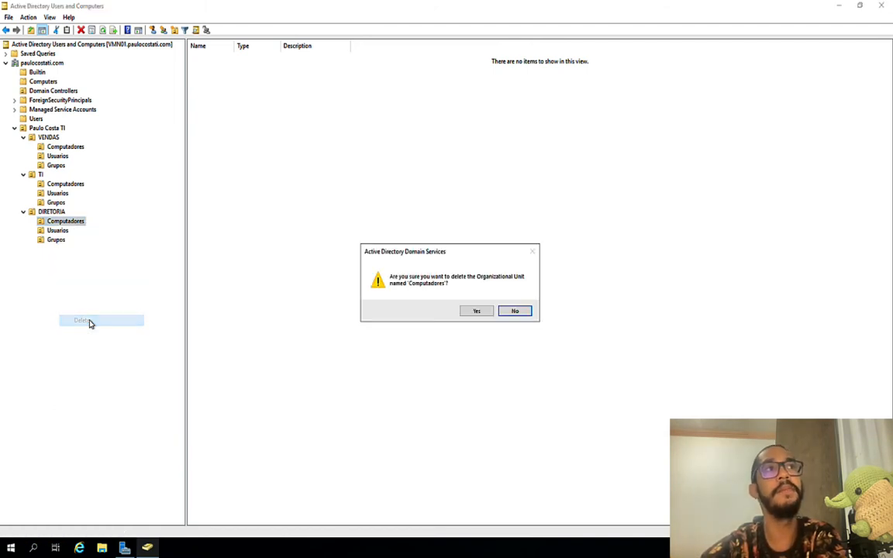
{"action": "left_click", "coordinate": [478, 312]}
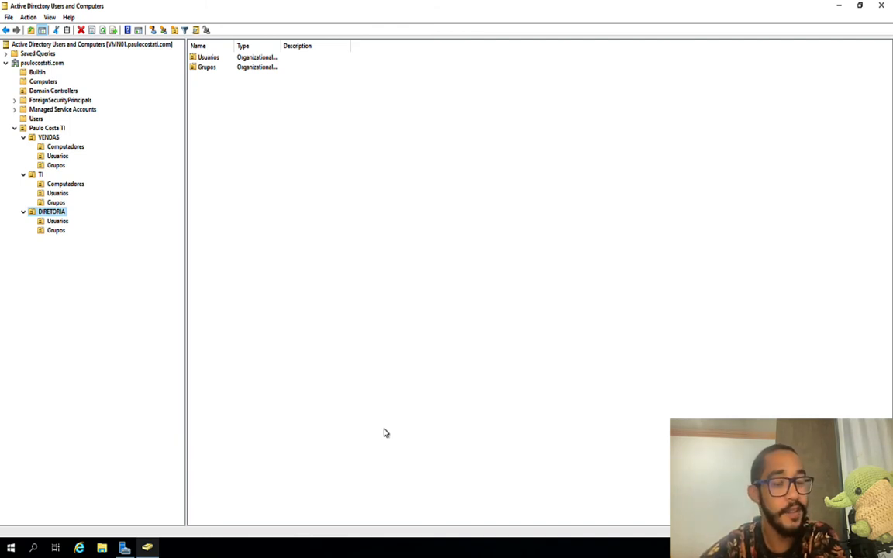
Step: Create a new Computadores unit under DIRETORIA, protected from accidental deletion
{"action": "right_click", "coordinate": [48, 215]}
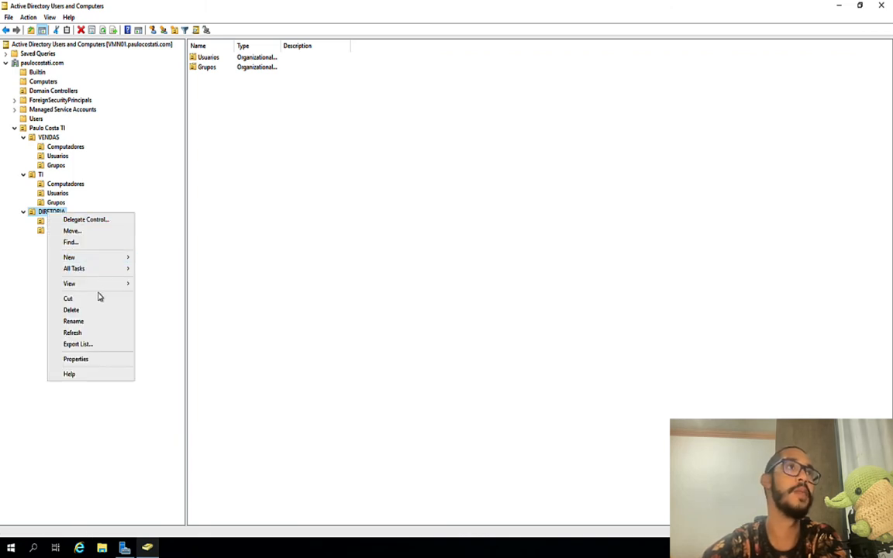
{"action": "mouse_move", "coordinate": [113, 258]}
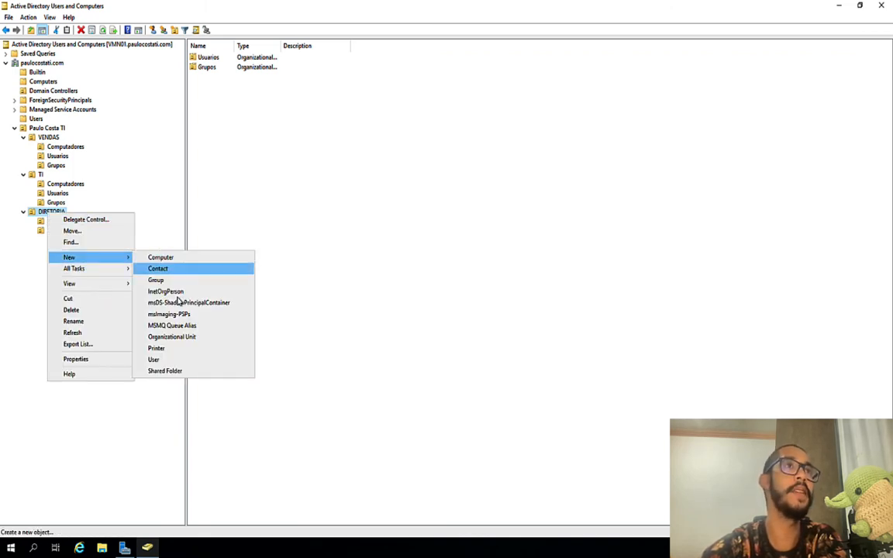
{"action": "left_click", "coordinate": [185, 339]}
{"action": "type", "text": "Computadores"}
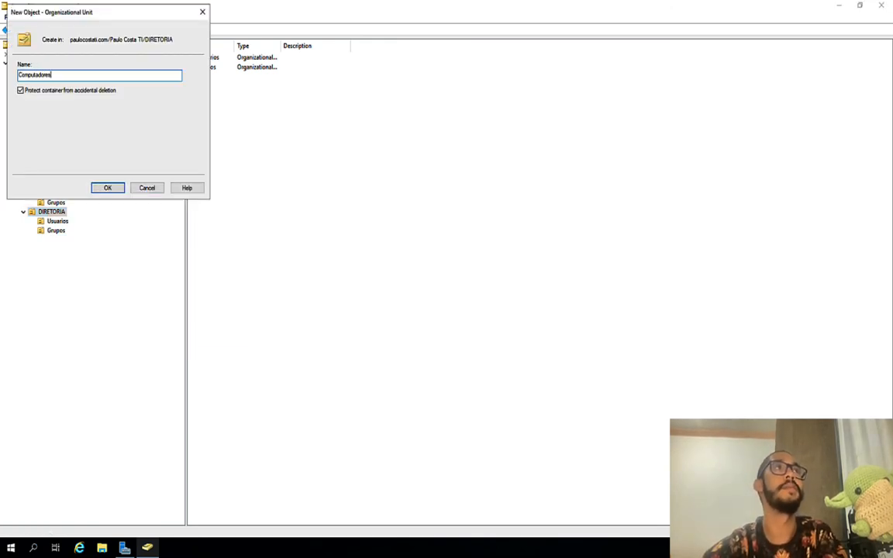
{"action": "key", "text": "Return"}
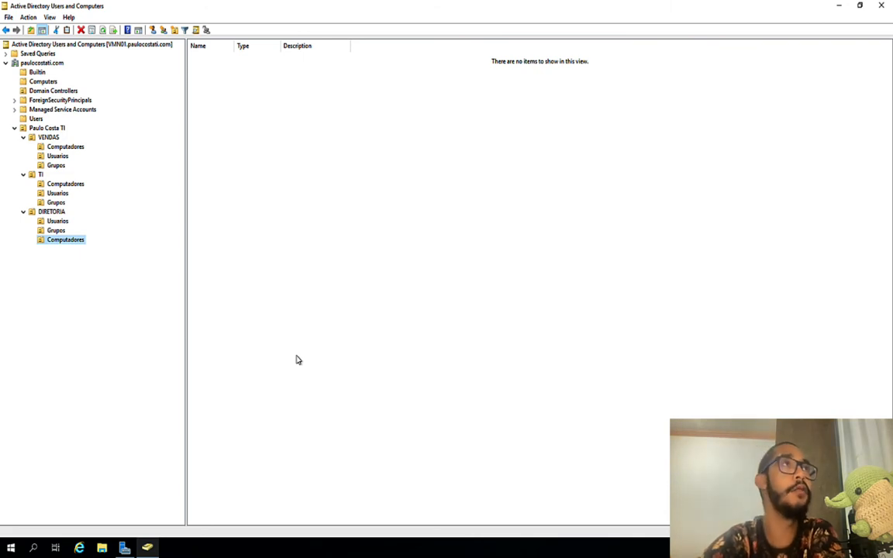
Step: Start a new user object in TI's Usuarios unit
{"action": "left_click", "coordinate": [59, 194]}
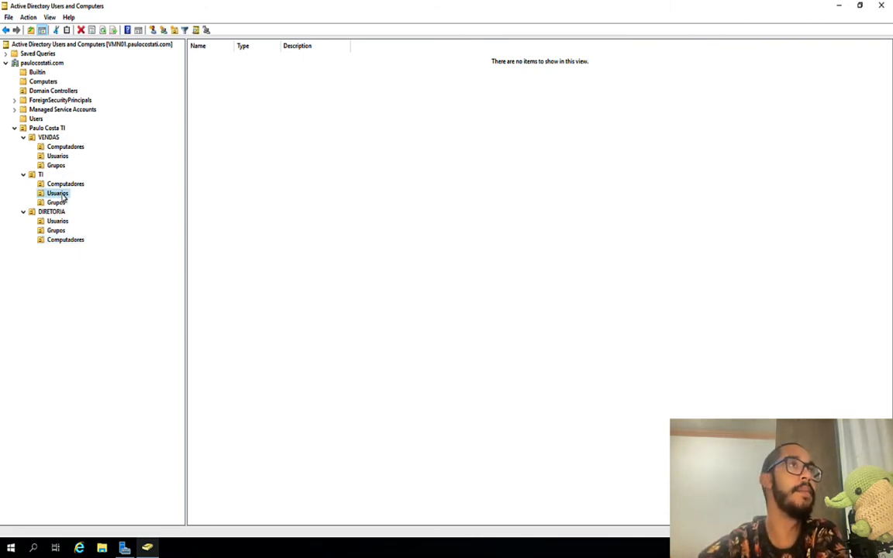
{"action": "right_click", "coordinate": [329, 123]}
{"action": "mouse_move", "coordinate": [366, 168]}
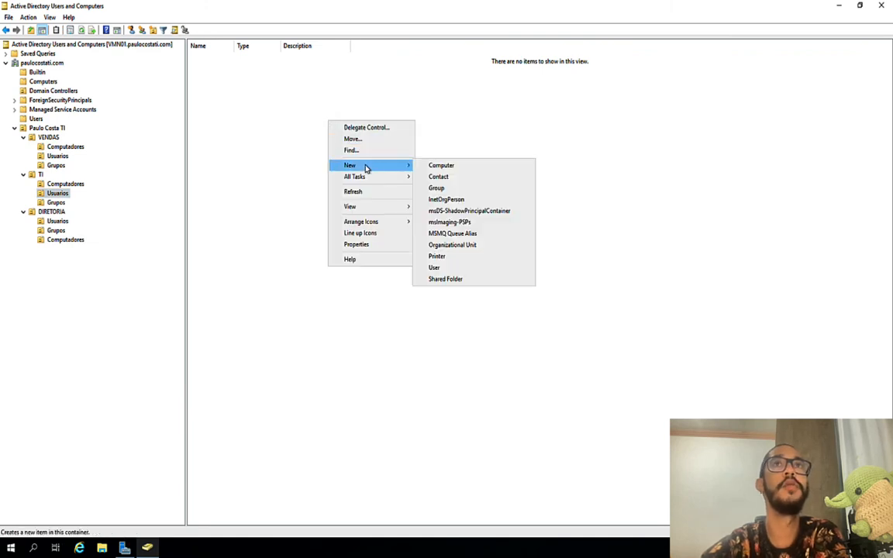
{"action": "left_click", "coordinate": [445, 271]}
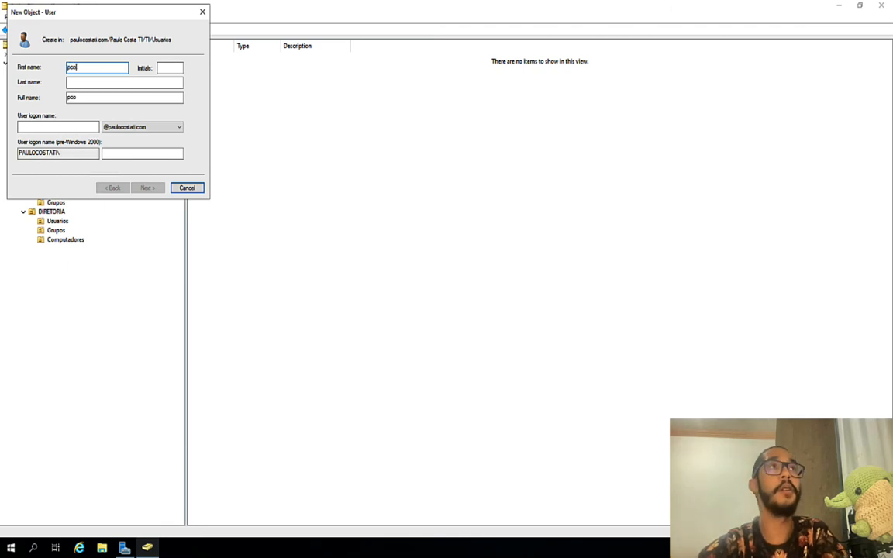
Step: Enter the user's name and logon name, then set and confirm the account password
{"action": "key", "text": "Tab"}
{"action": "key", "text": "Tab"}
{"action": "key", "text": "Tab"}
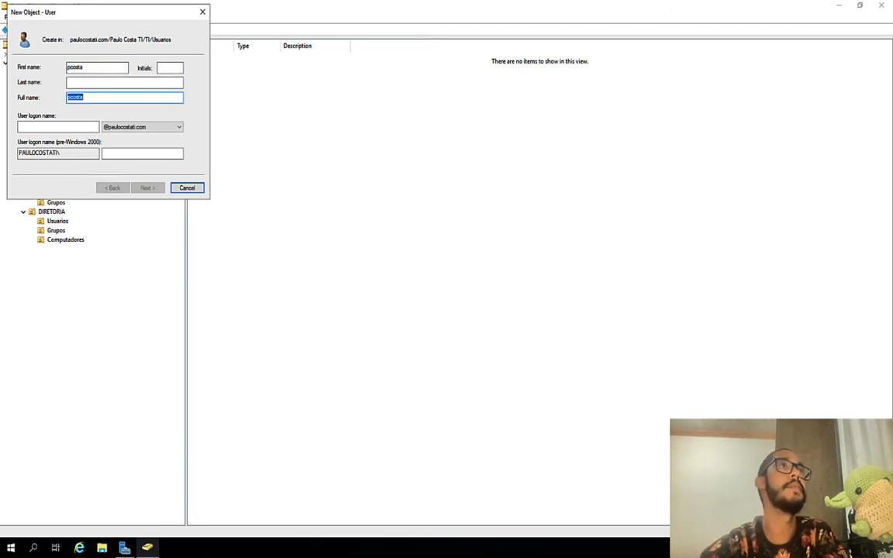
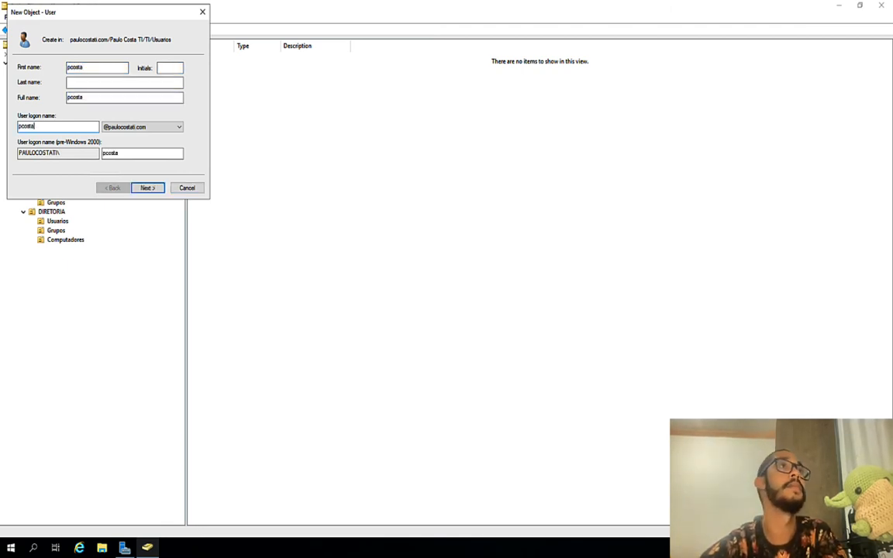
{"action": "key", "text": "Return"}
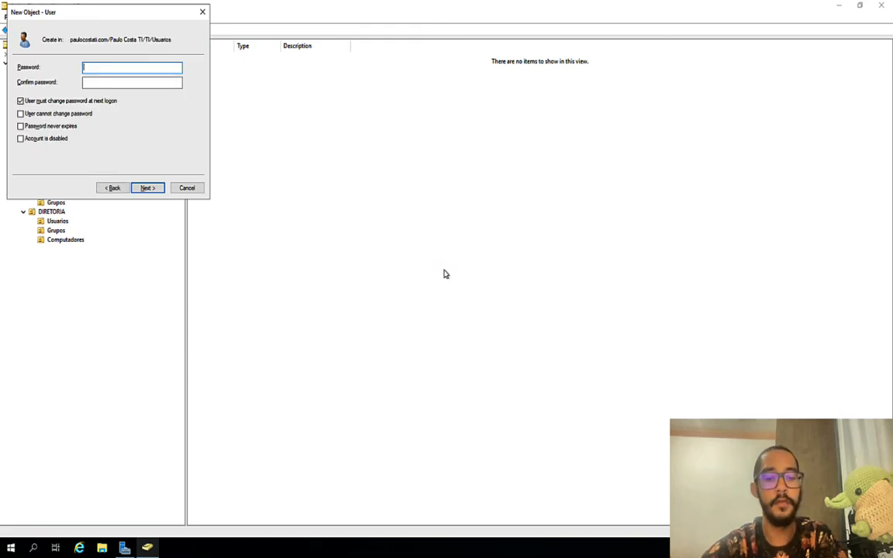
{"action": "type", "text": "••••••••••"}
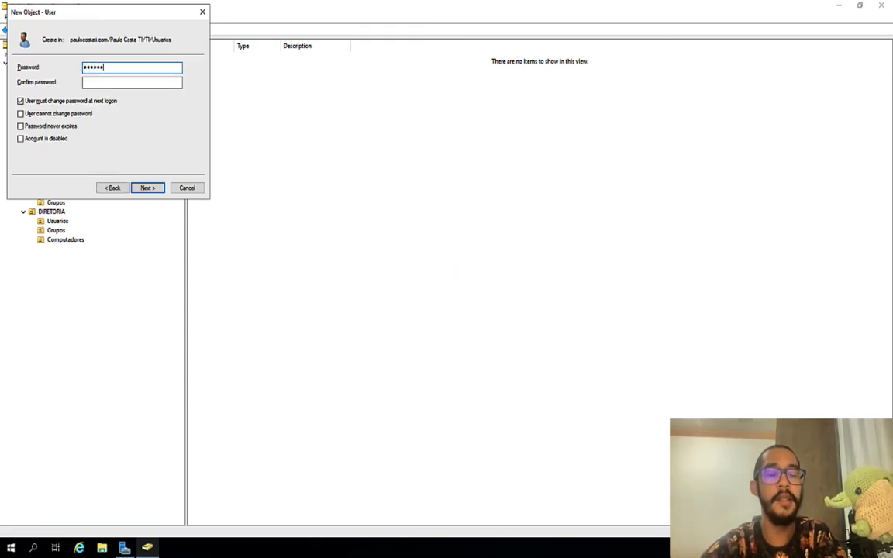
{"action": "key", "text": "Tab"}
{"action": "type", "text": "••••••••••"}
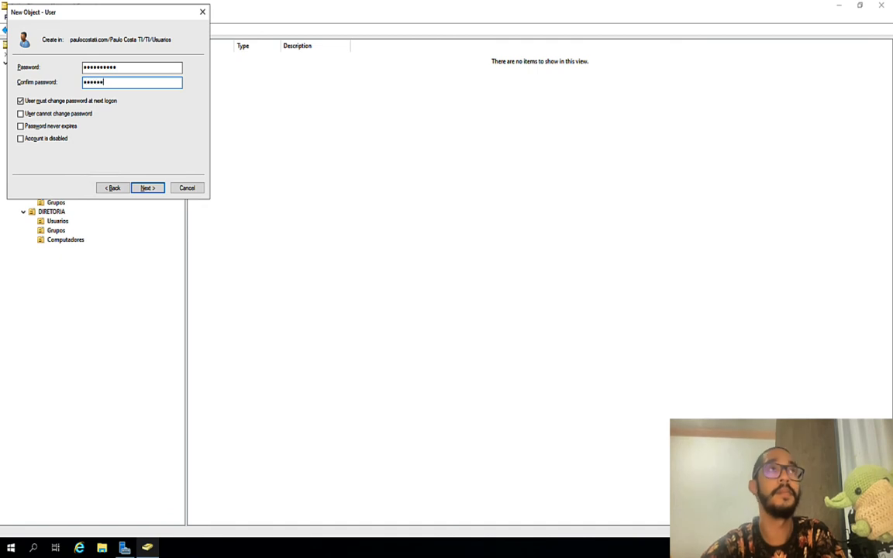
{"action": "key", "text": "Return"}
{"action": "key", "text": "Return"}
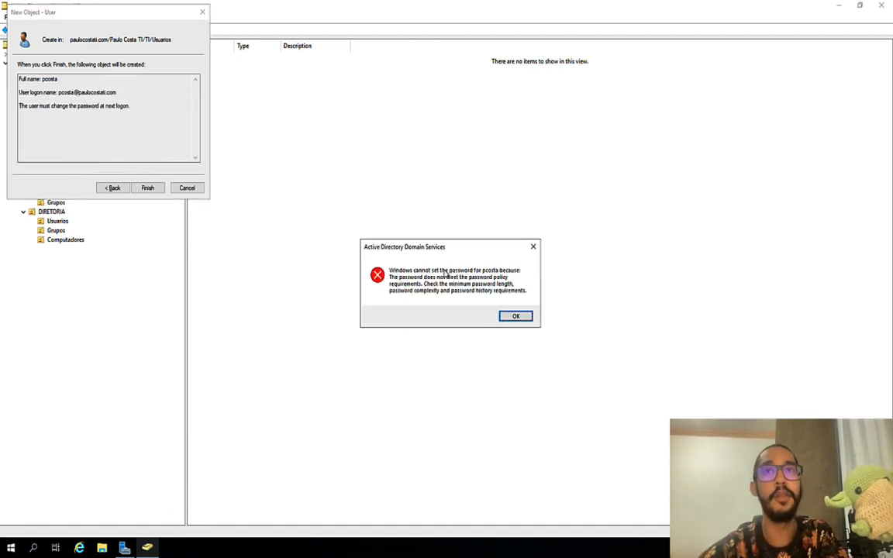
Step: Replace the rejected password with a stronger one in both fields and create the user
{"action": "key", "text": "Return"}
{"action": "left_click", "coordinate": [114, 188]}
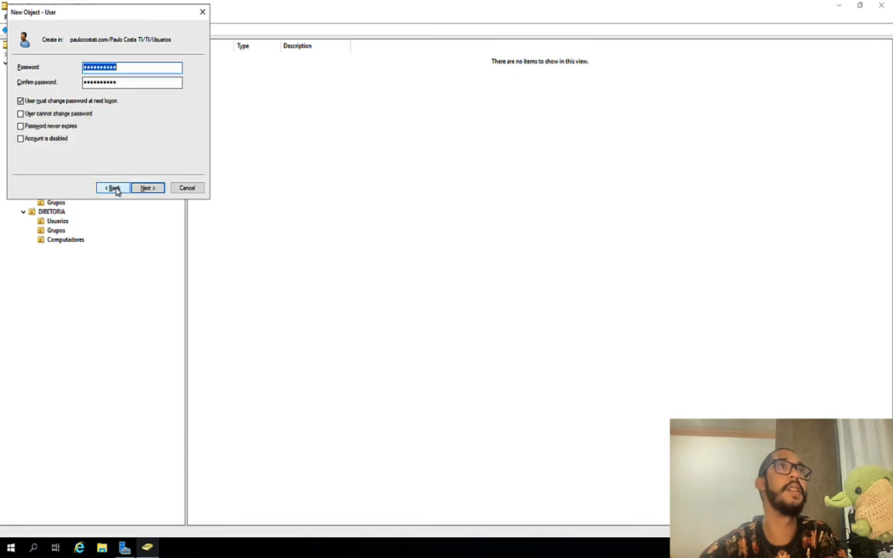
{"action": "type", "text": "•••••••••••"}
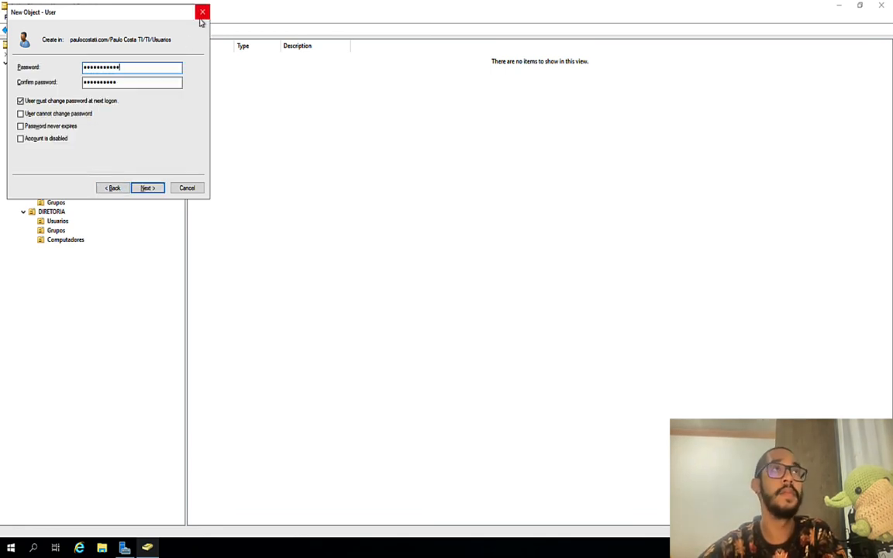
{"action": "key", "text": "ctrl+a"}
{"action": "type", "text": "•••••••••••"}
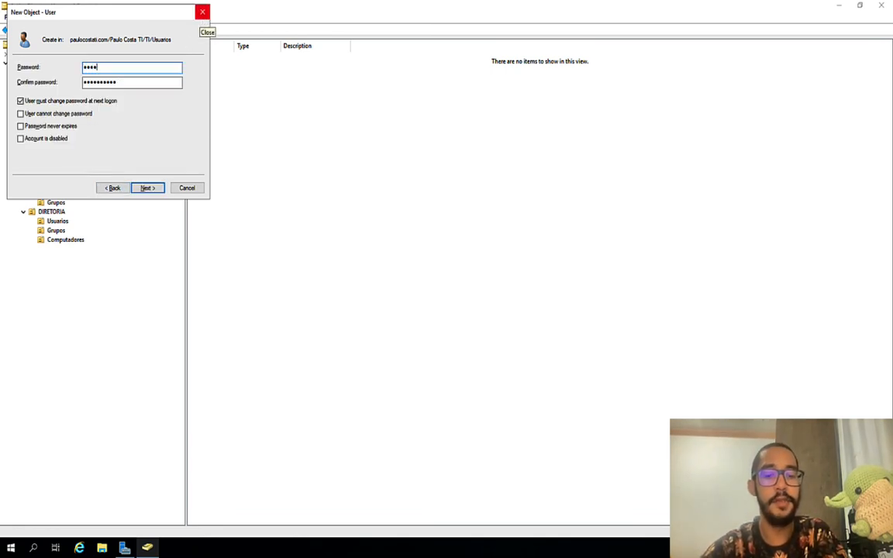
{"action": "key", "text": "Tab"}
{"action": "type", "text": "•••••••••••"}
{"action": "key", "text": "shift+Tab"}
{"action": "type", "text": "•••••••••••"}
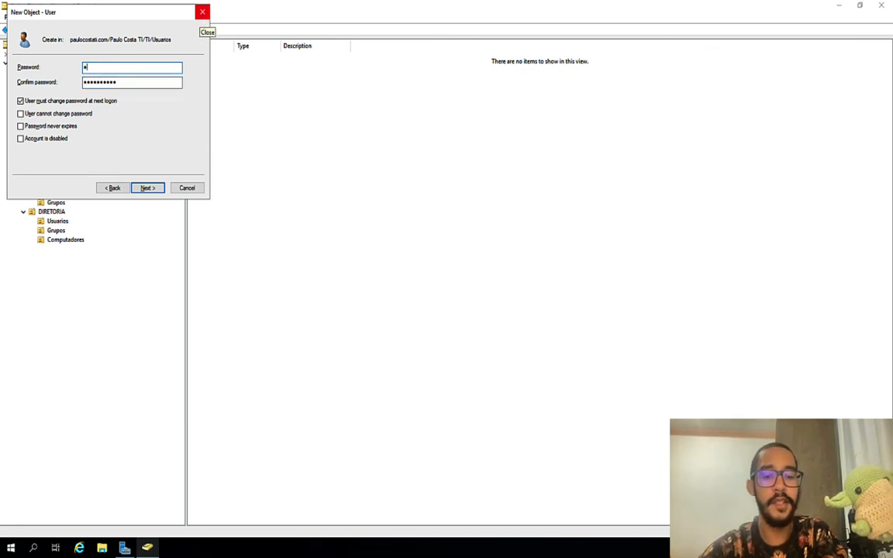
{"action": "key", "text": "Tab"}
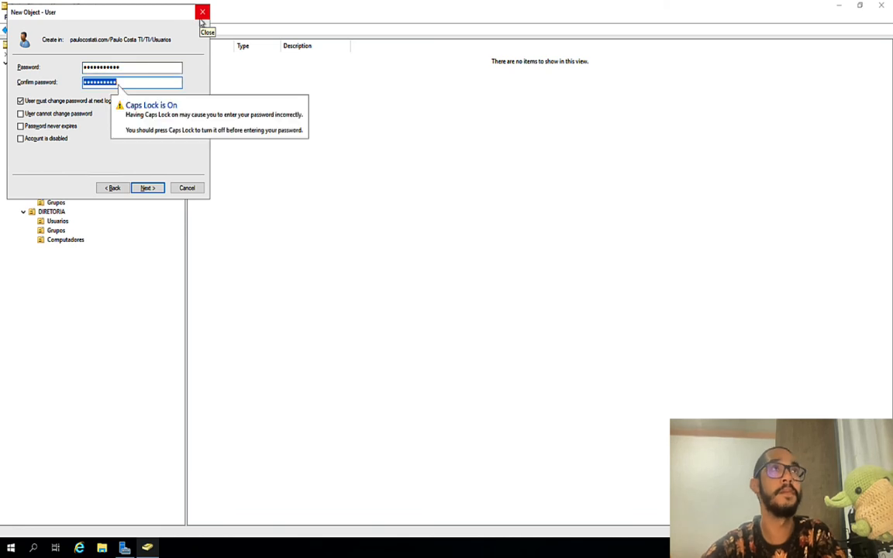
{"action": "type", "text": "•••••••••••"}
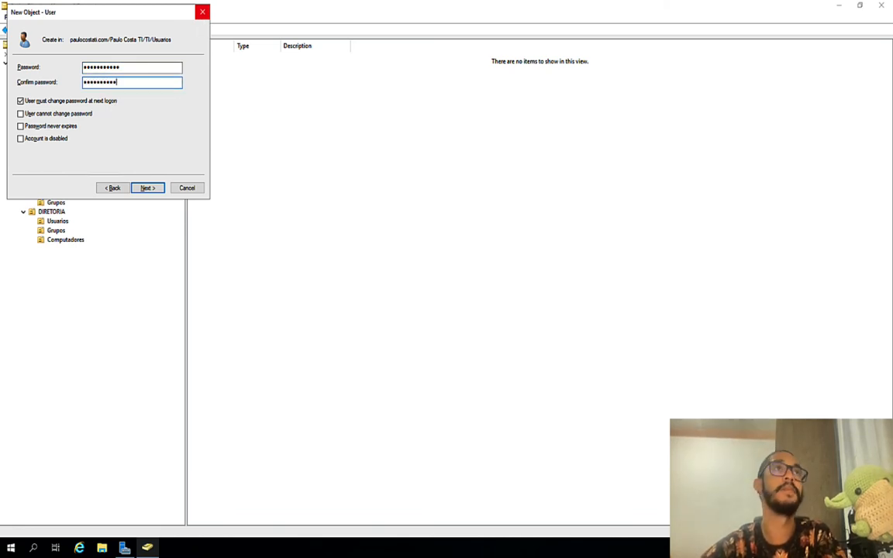
{"action": "key", "text": "Return"}
{"action": "key", "text": "Return"}
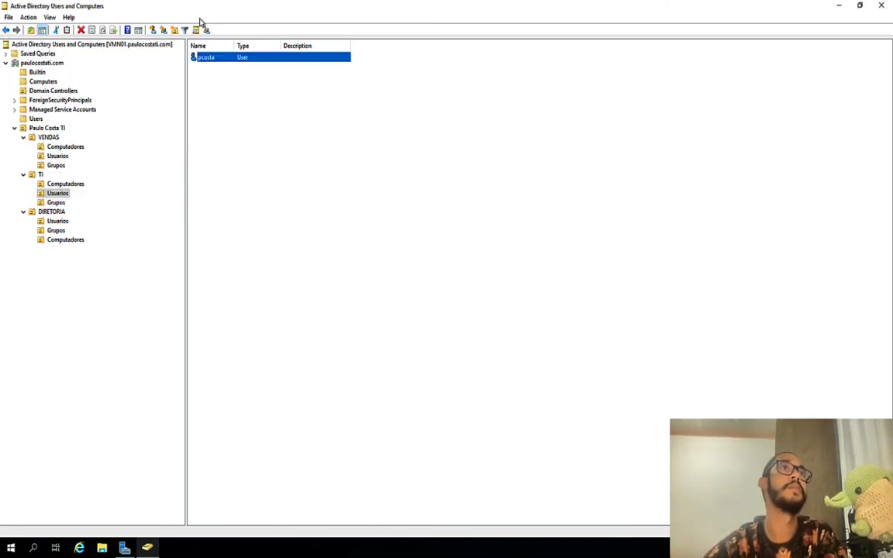
Step: Select the Usuarios unit under VENDAS in the tree
{"action": "left_click", "coordinate": [219, 107]}
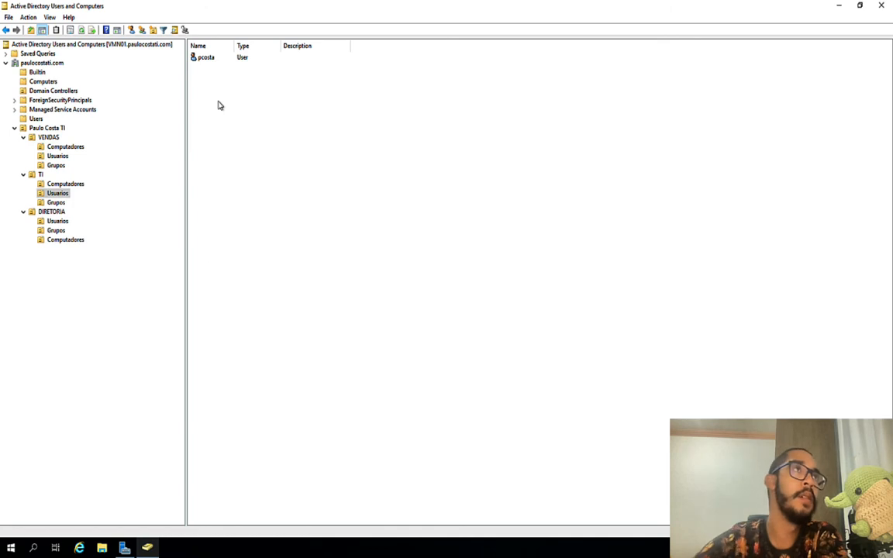
{"action": "left_click", "coordinate": [57, 157]}
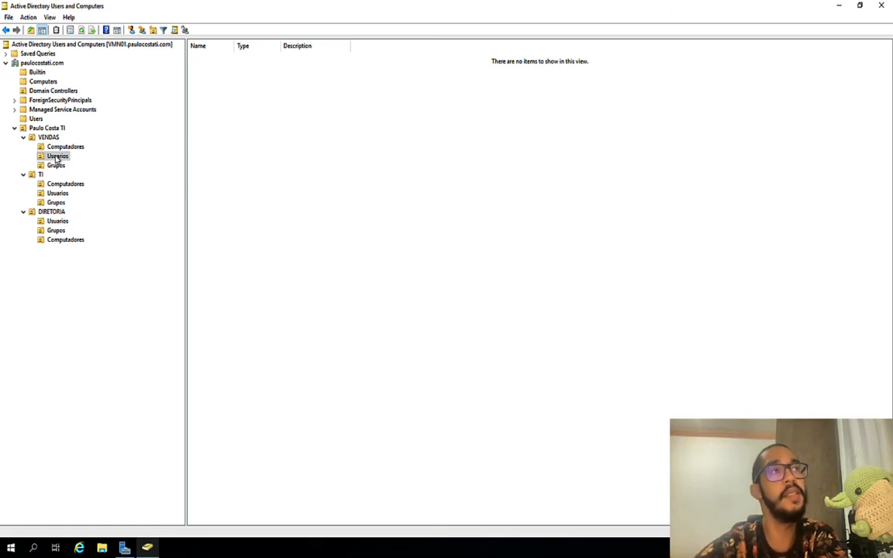
Step: Launch Delegate Control on VENDAS Usuarios and reach the Add users or groups picker
{"action": "right_click", "coordinate": [56, 159]}
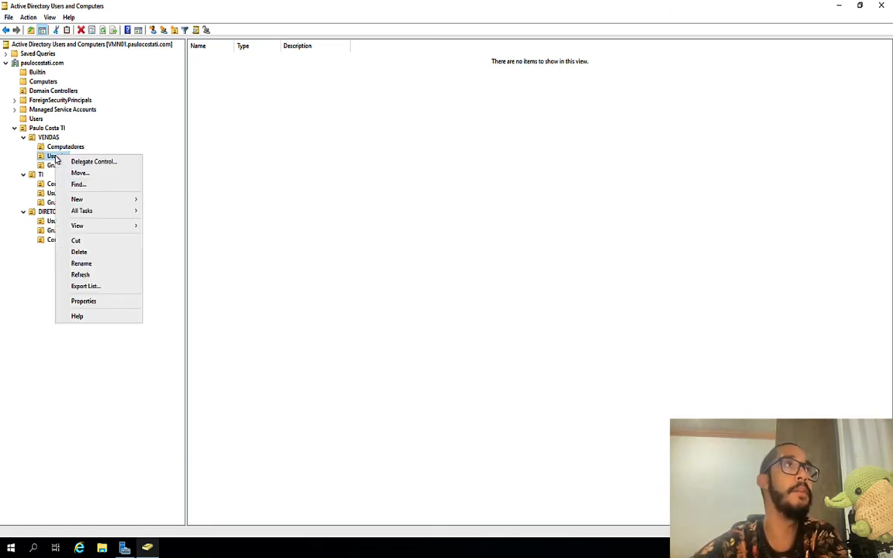
{"action": "left_click", "coordinate": [86, 161]}
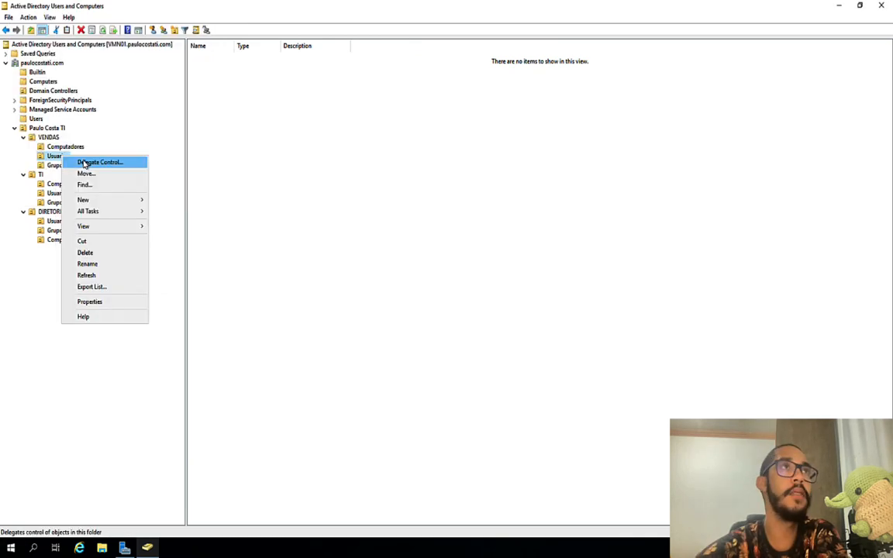
{"action": "left_click", "coordinate": [86, 163]}
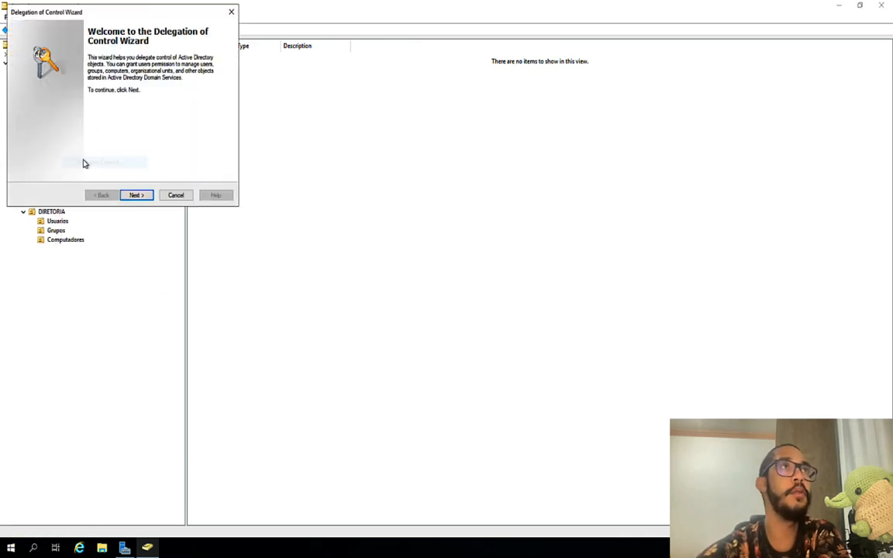
{"action": "left_click", "coordinate": [140, 196]}
{"action": "left_click", "coordinate": [170, 146]}
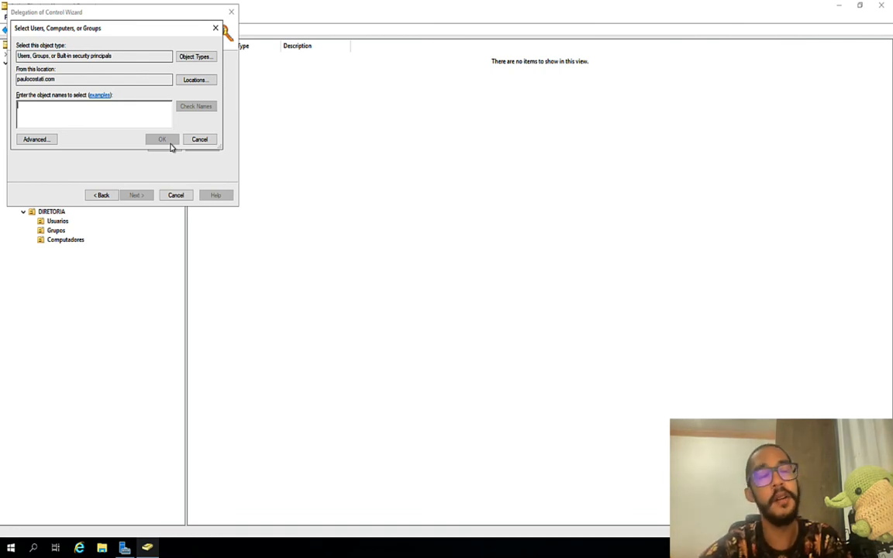
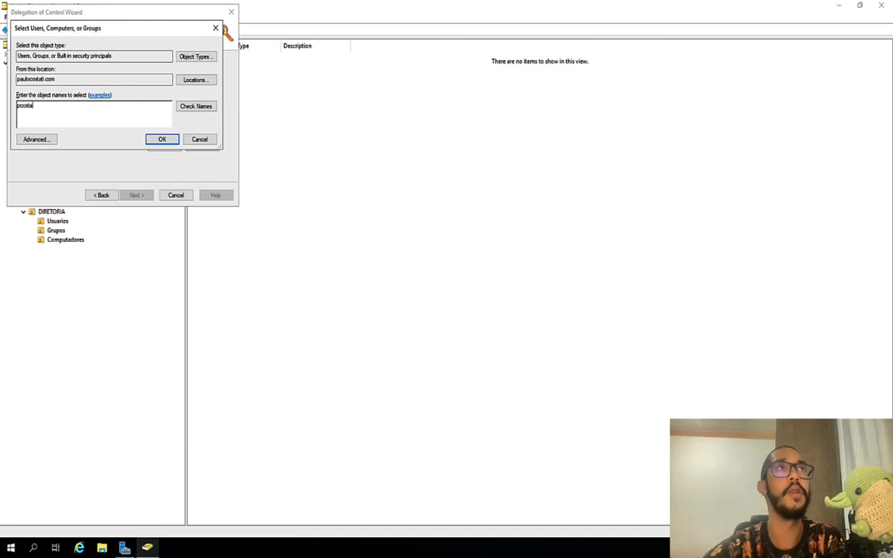
Step: Add the new TI user's account as delegate and advance to Tasks to Delegate
{"action": "left_click", "coordinate": [171, 141]}
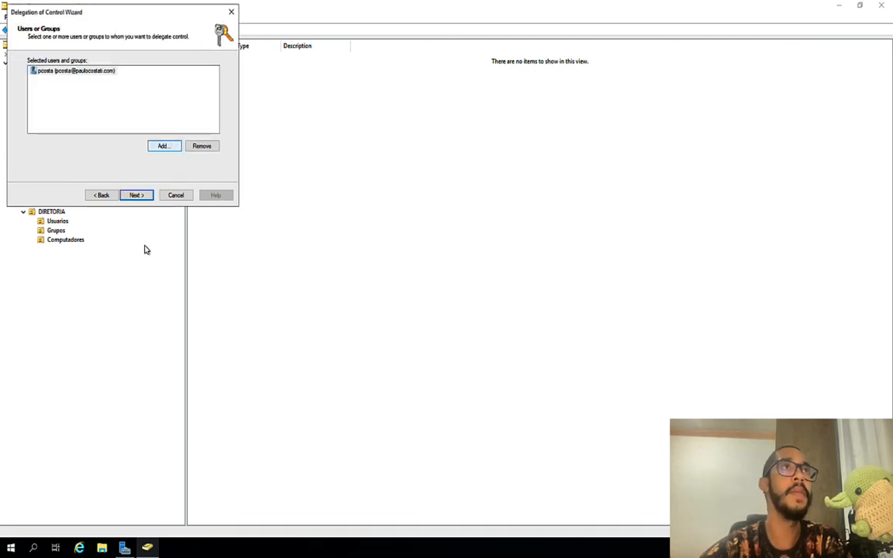
{"action": "left_click", "coordinate": [137, 196]}
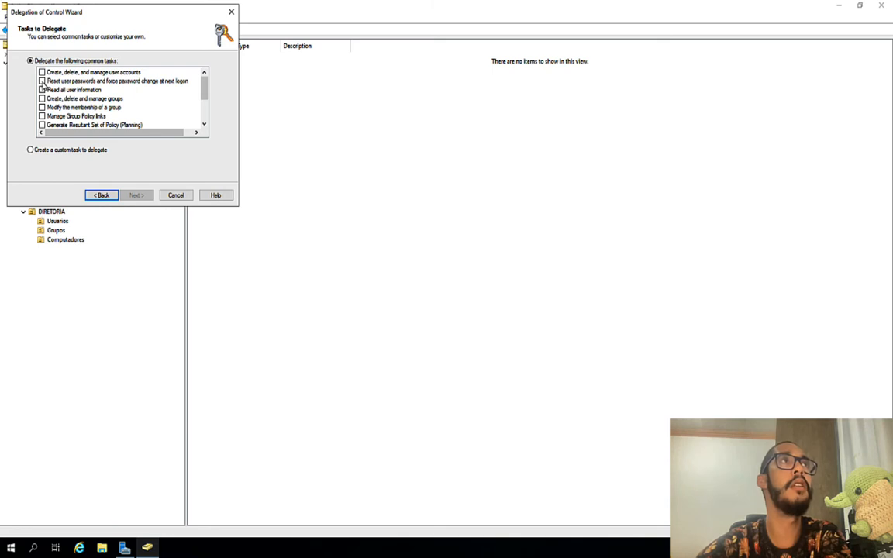
Step: Delegate 'Reset user passwords and force password change at next logon' and finish the wizard
{"action": "left_click", "coordinate": [42, 82]}
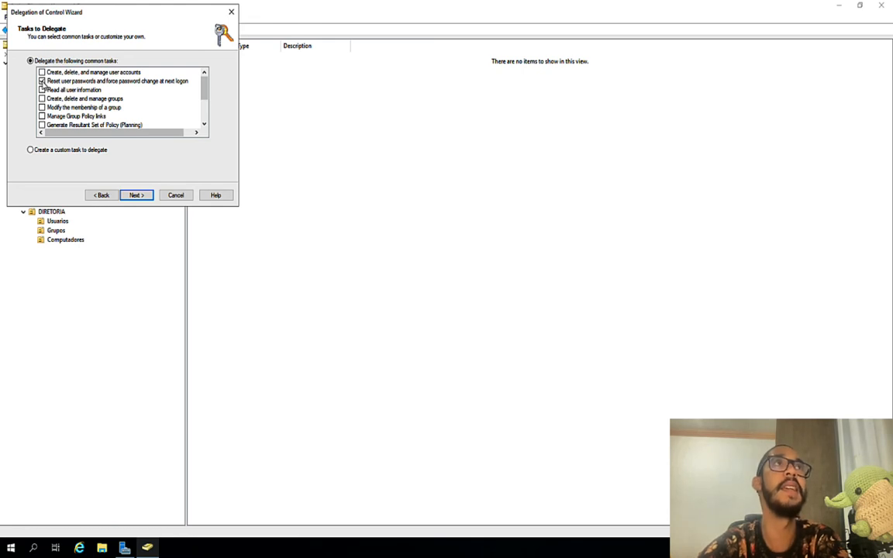
{"action": "left_click", "coordinate": [136, 196]}
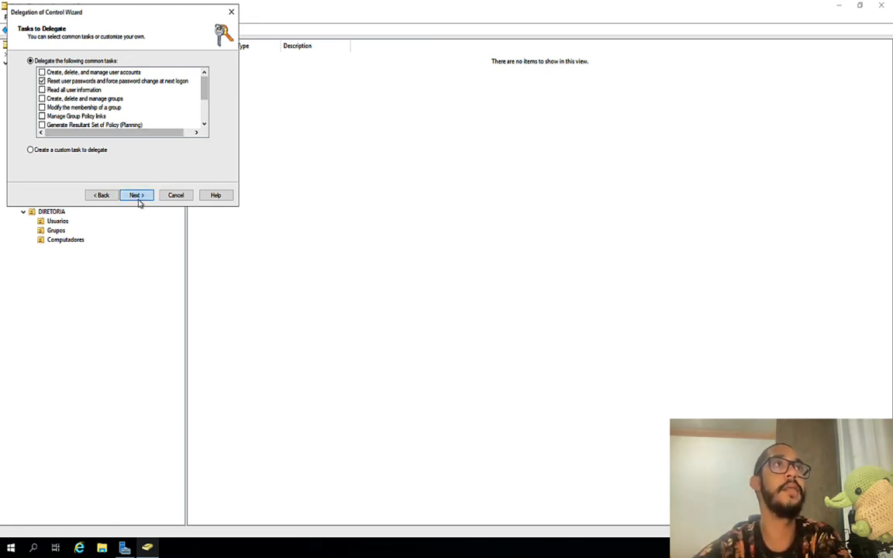
{"action": "left_click", "coordinate": [138, 197]}
{"action": "left_click", "coordinate": [139, 196]}
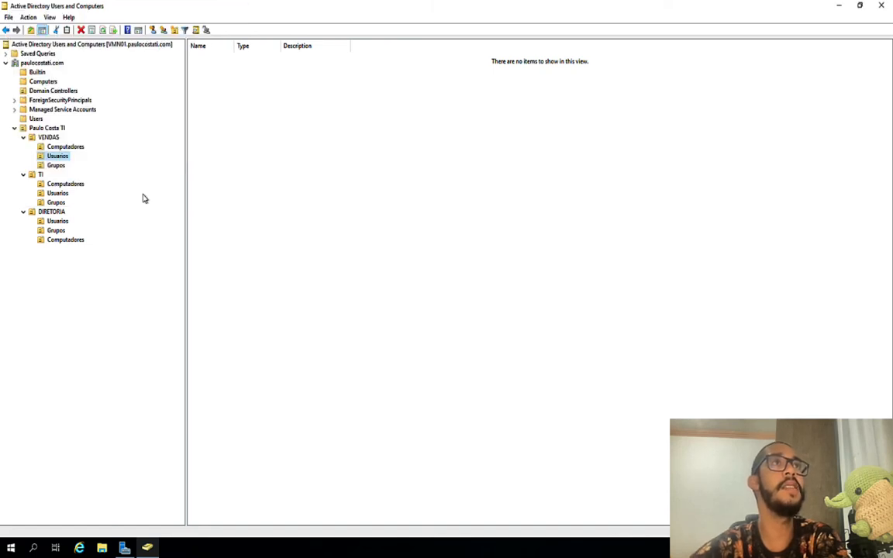